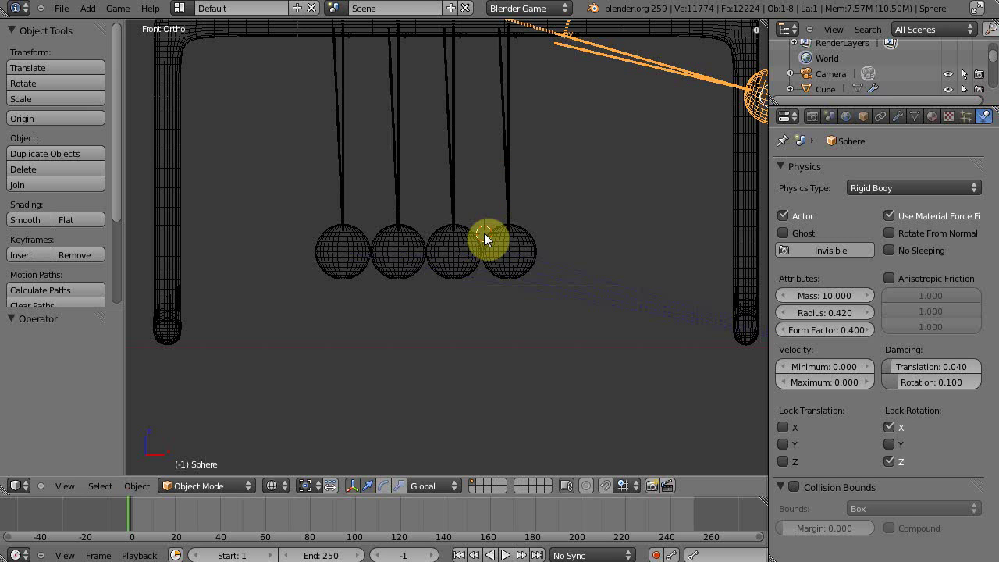
Start the game engine with P so the lifted ball swings into the row of five spheres
{"action": "key", "text": "p"}
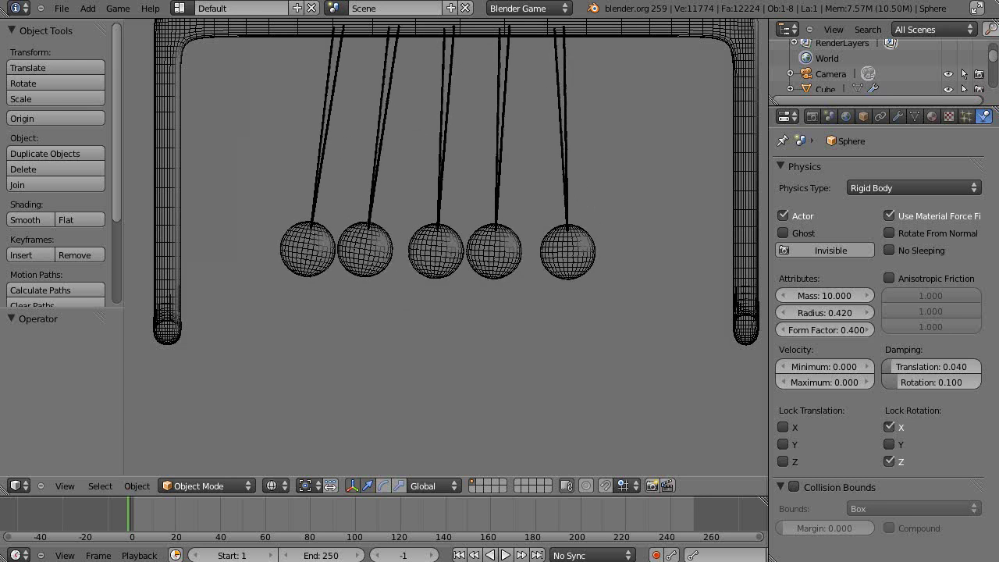
Exit the game engine back to the wireframe editor and zoom out the Front Ortho view
{"action": "key", "text": "Escape"}
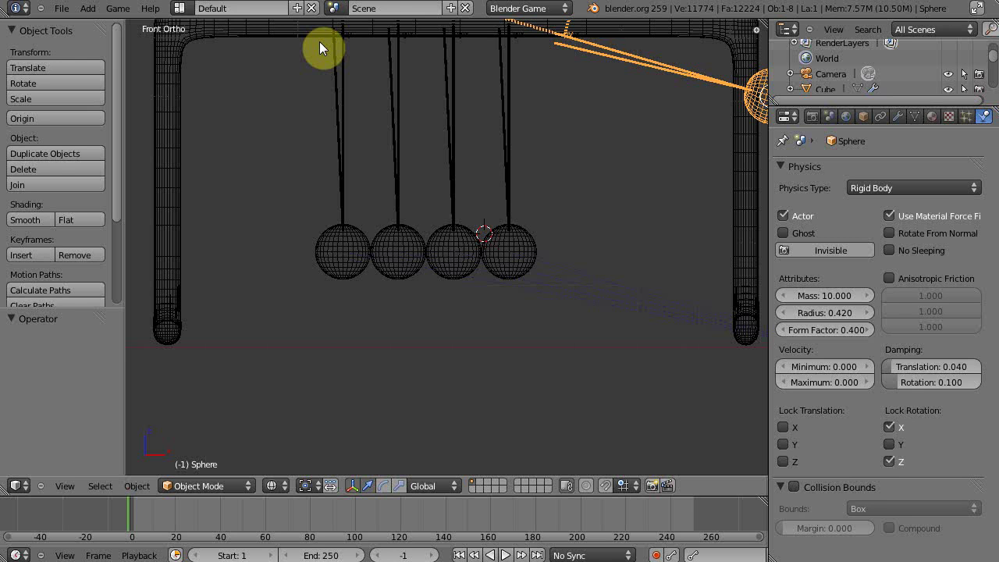
{"action": "scroll", "coordinate": [413, 113], "scroll_direction": "down", "scroll_amount": 2}
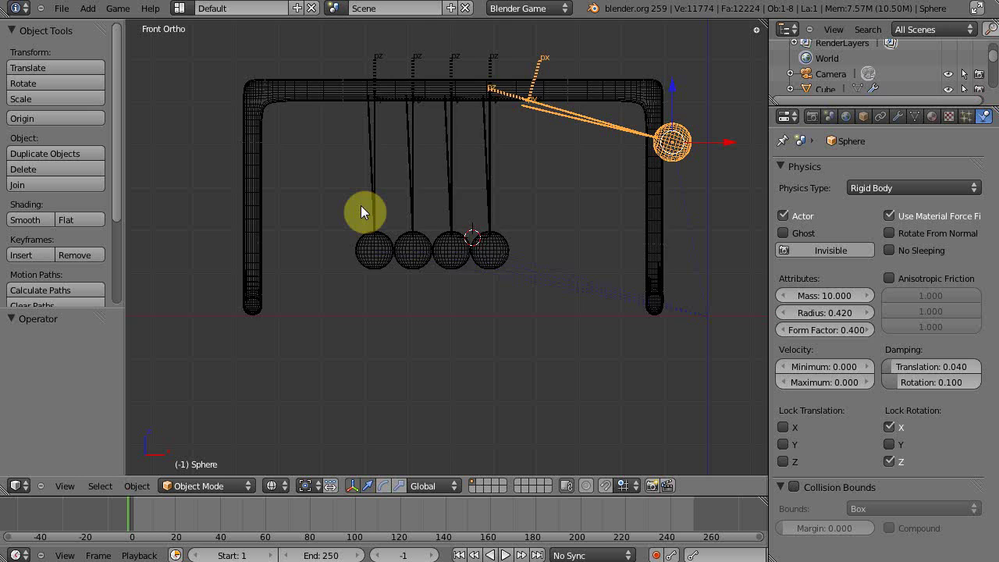
Switch to solid shading and smooth-shade the first two balls
{"action": "key", "text": "z"}
{"action": "mouse_move", "coordinate": [335, 198]}
{"action": "middle_mouse_down"}
{"action": "mouse_move", "coordinate": [388, 240]}
{"action": "mouse_move", "coordinate": [386, 249]}
{"action": "middle_mouse_up"}
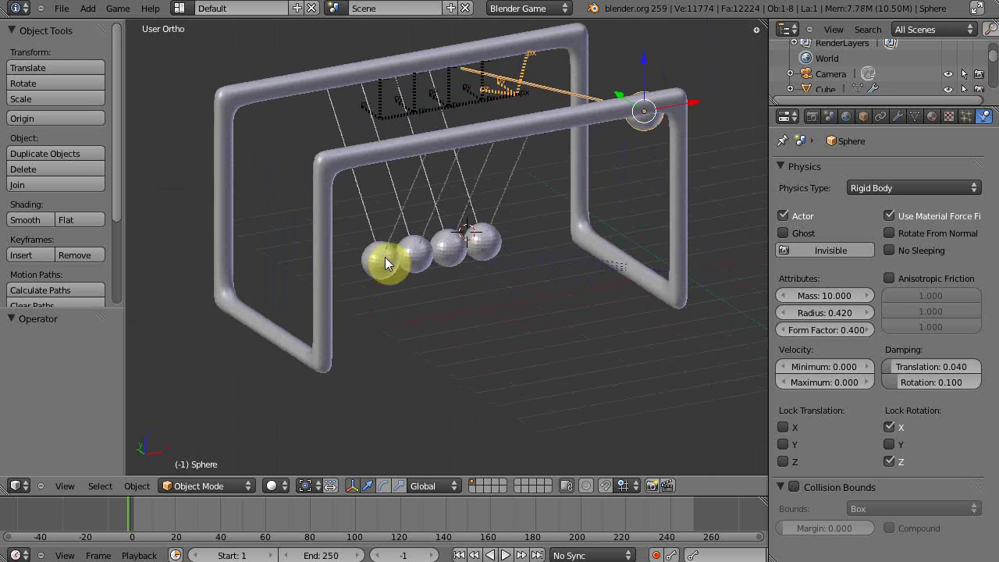
{"action": "right_click", "coordinate": [391, 256]}
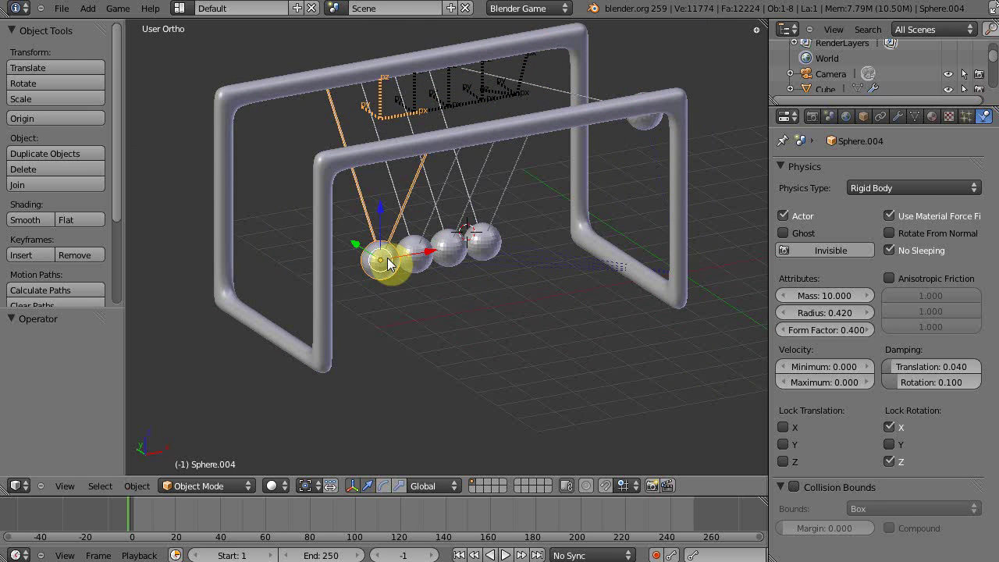
{"action": "left_click", "coordinate": [24, 219]}
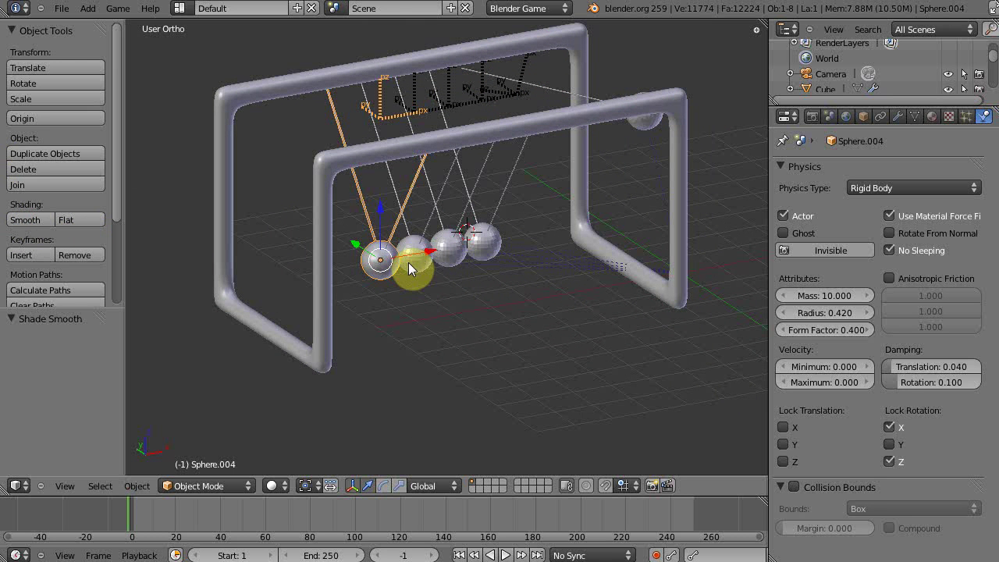
{"action": "right_click", "coordinate": [408, 259]}
{"action": "left_click", "coordinate": [25, 219]}
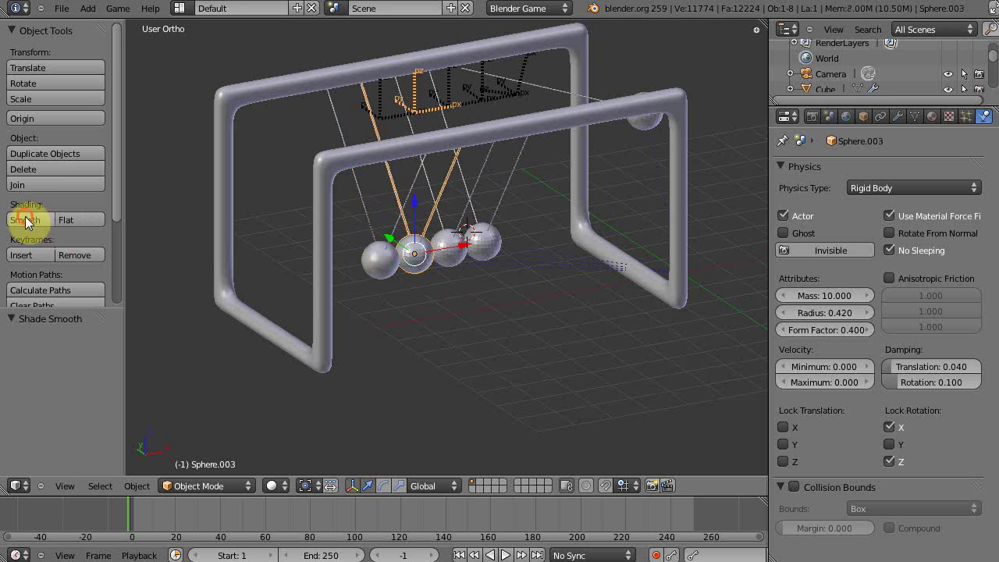
Smooth-shade the third, fourth and lifted fifth balls
{"action": "left_click", "coordinate": [447, 250]}
{"action": "right_click", "coordinate": [441, 249]}
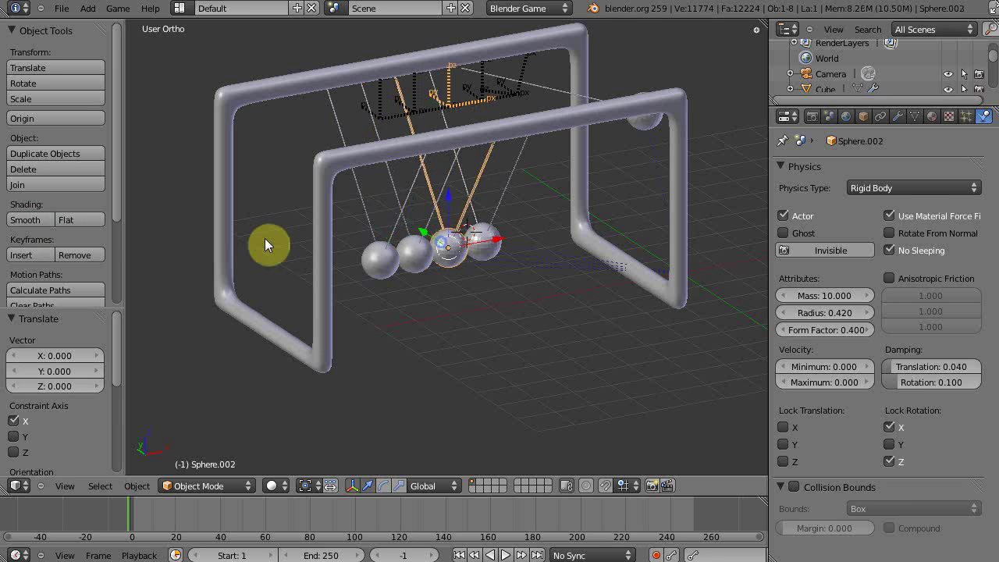
{"action": "left_click", "coordinate": [25, 220]}
{"action": "right_click", "coordinate": [476, 247]}
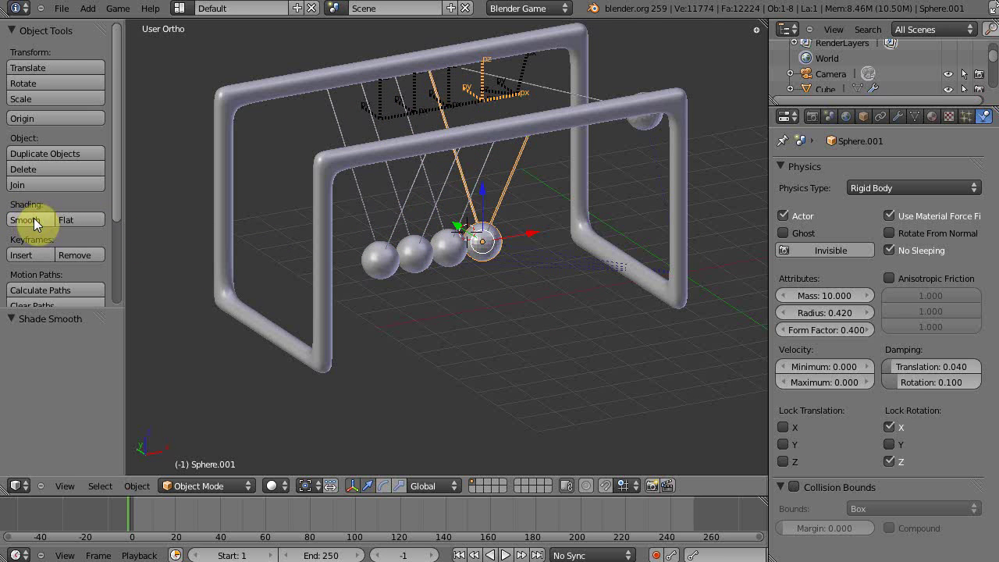
{"action": "left_click", "coordinate": [33, 218]}
{"action": "right_click", "coordinate": [651, 119]}
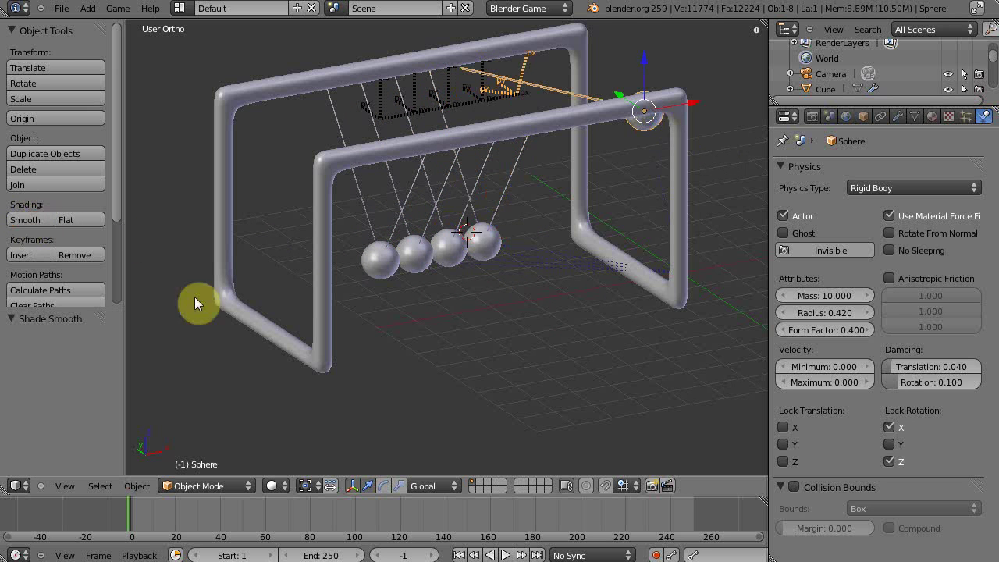
{"action": "left_click", "coordinate": [24, 219]}
{"action": "middle_click_drag", "start_coordinate": [528, 272], "coordinate": [475, 287]}
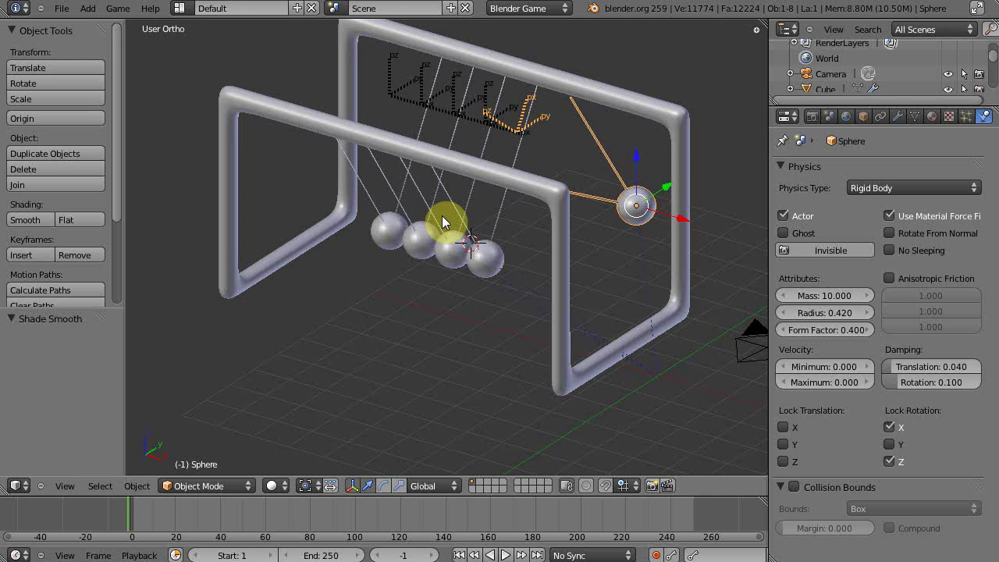
Add a mesh plane and scale it up by 15
{"action": "key", "text": "shift+a"}
{"action": "mouse_move", "coordinate": [446, 216]}
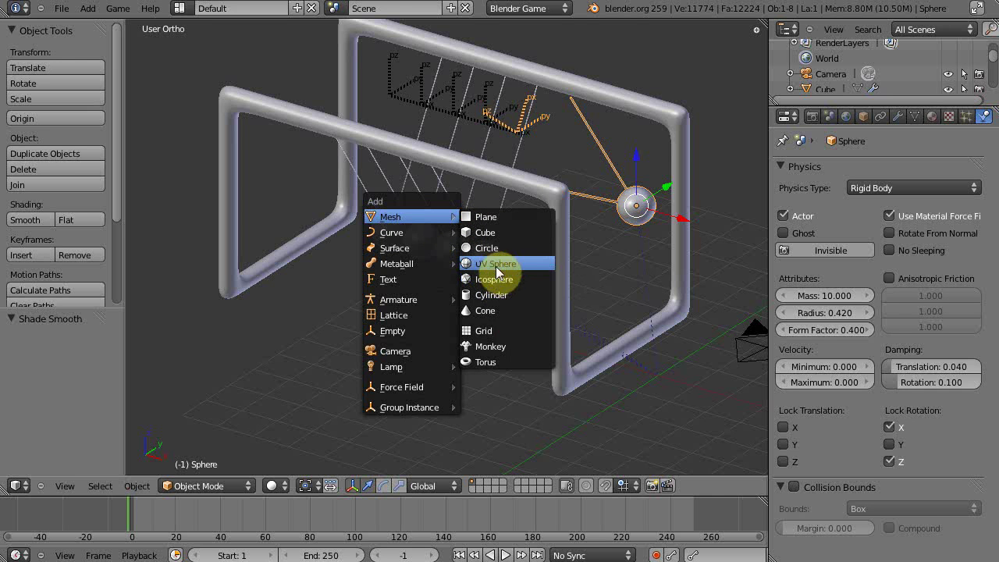
{"action": "left_click", "coordinate": [495, 218]}
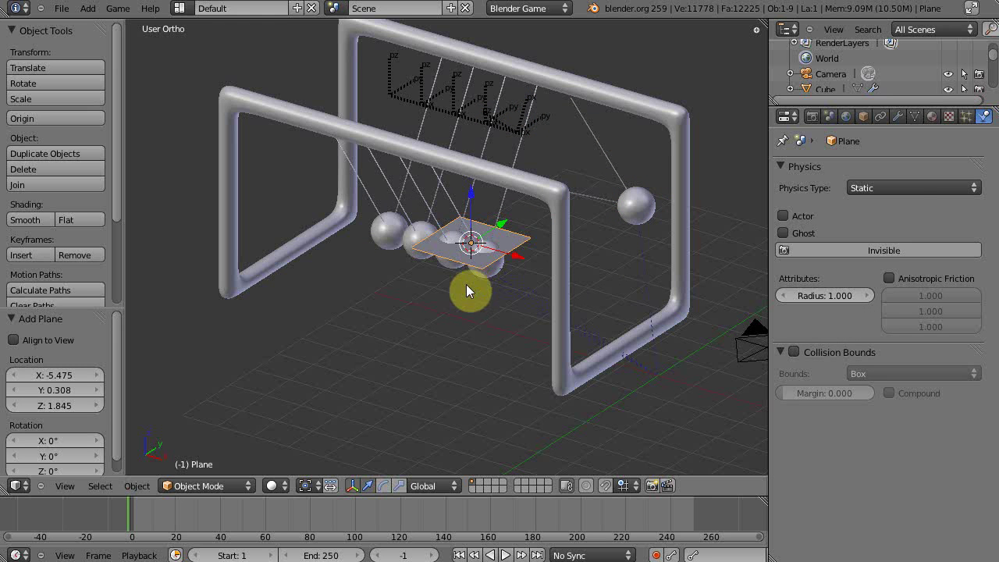
{"action": "type", "text": "s15"}
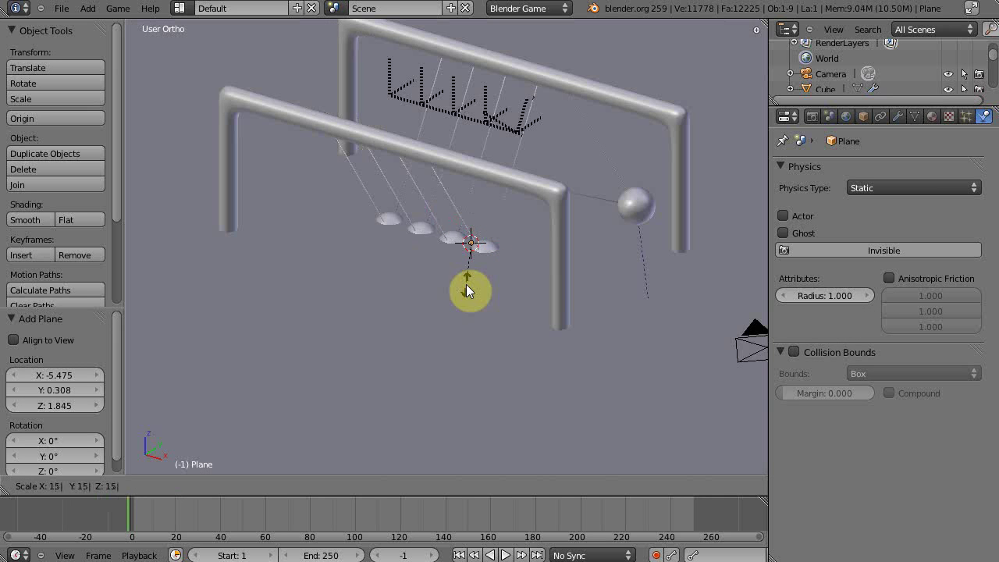
{"action": "key", "text": "Return"}
In Right Ortho view, lower the plane along Z to sit flush under the frame base
{"action": "scroll", "coordinate": [485, 294], "scroll_direction": "down", "scroll_amount": 5}
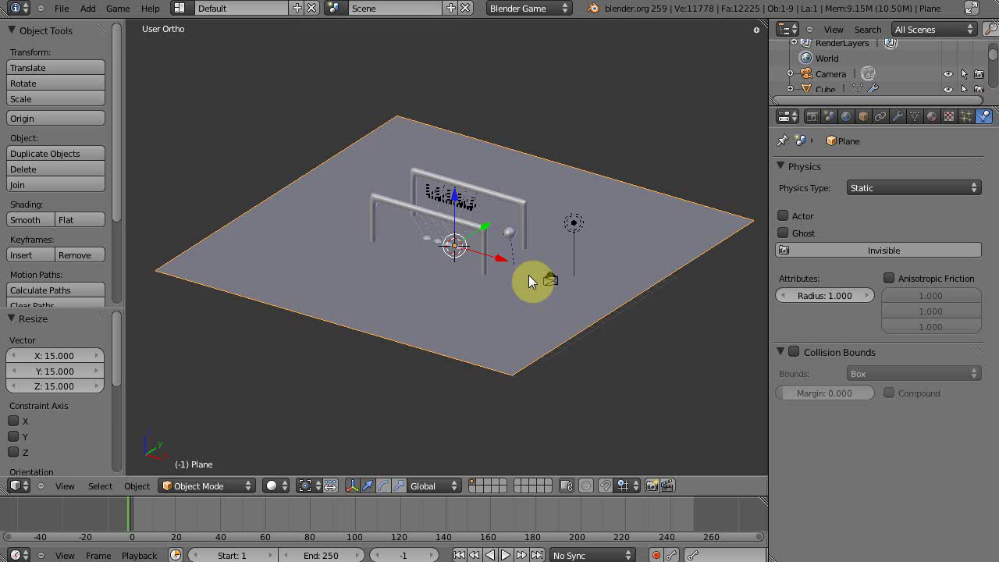
{"action": "key", "text": "KP_3"}
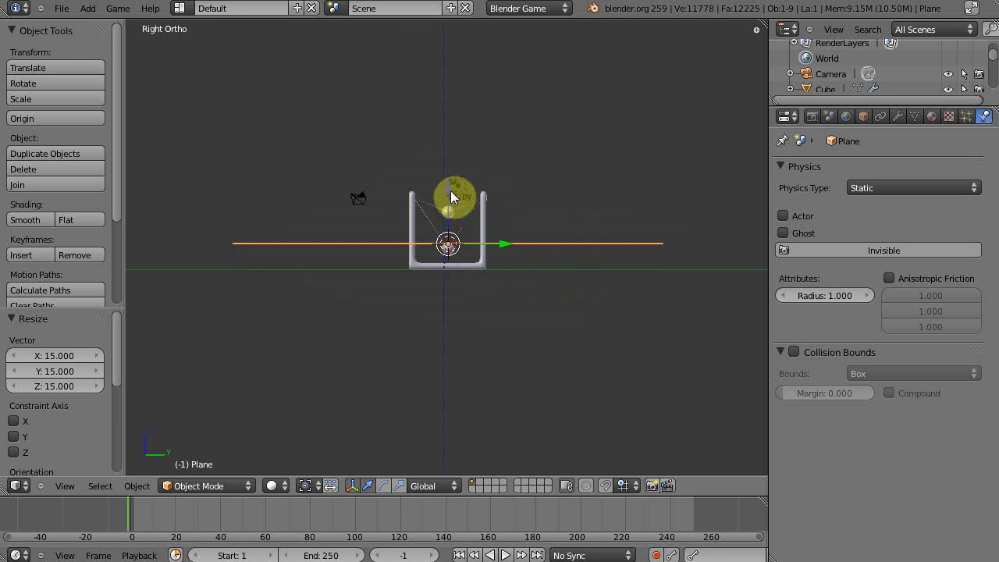
{"action": "key", "text": "g"}
{"action": "key", "text": "z"}
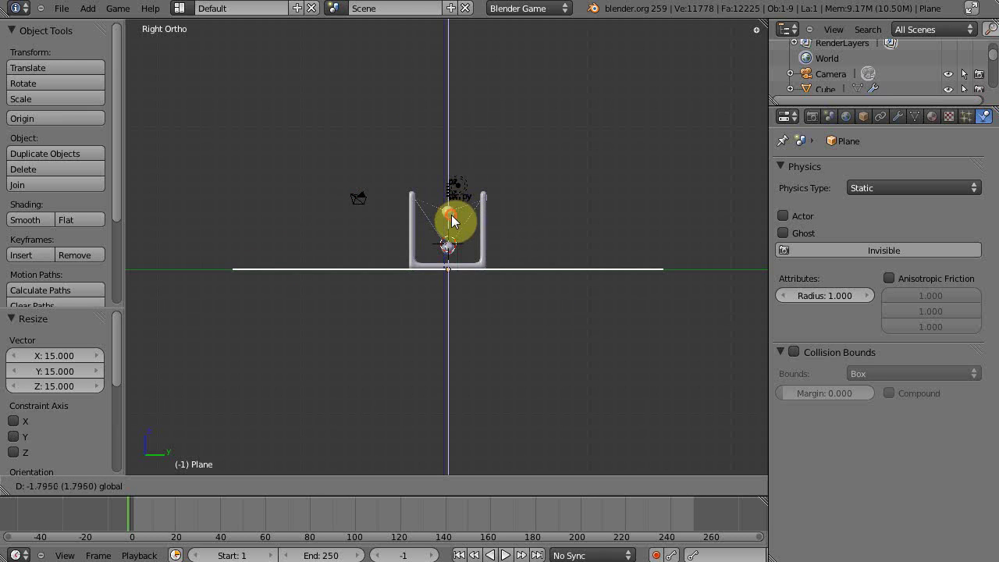
{"action": "left_click", "coordinate": [453, 221]}
{"action": "scroll", "coordinate": [469, 303], "scroll_direction": "up", "scroll_amount": 4}
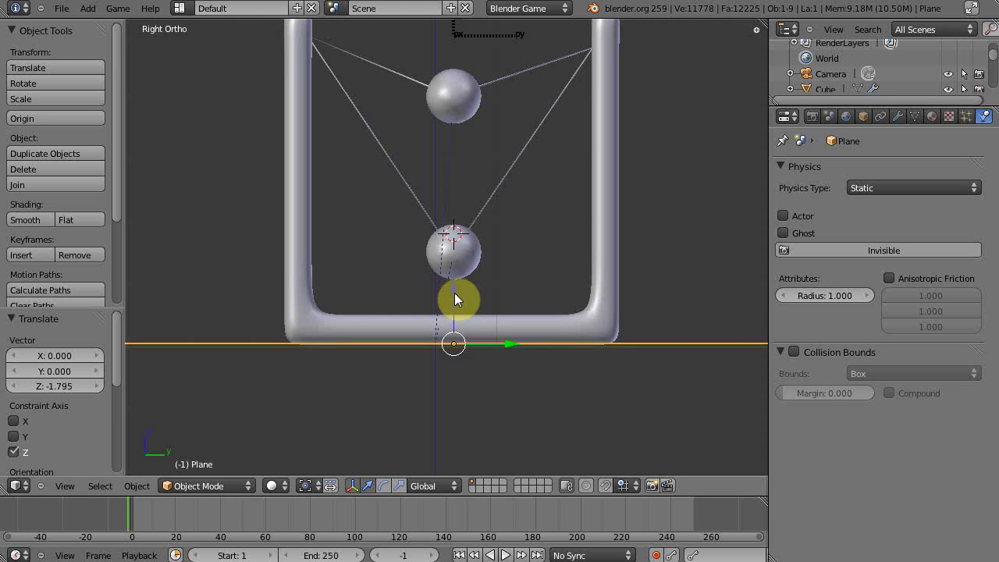
{"action": "key", "text": "g"}
{"action": "key", "text": "z"}
{"action": "left_click", "coordinate": [454, 294]}
{"action": "scroll", "coordinate": [492, 288], "scroll_direction": "down", "scroll_amount": 4}
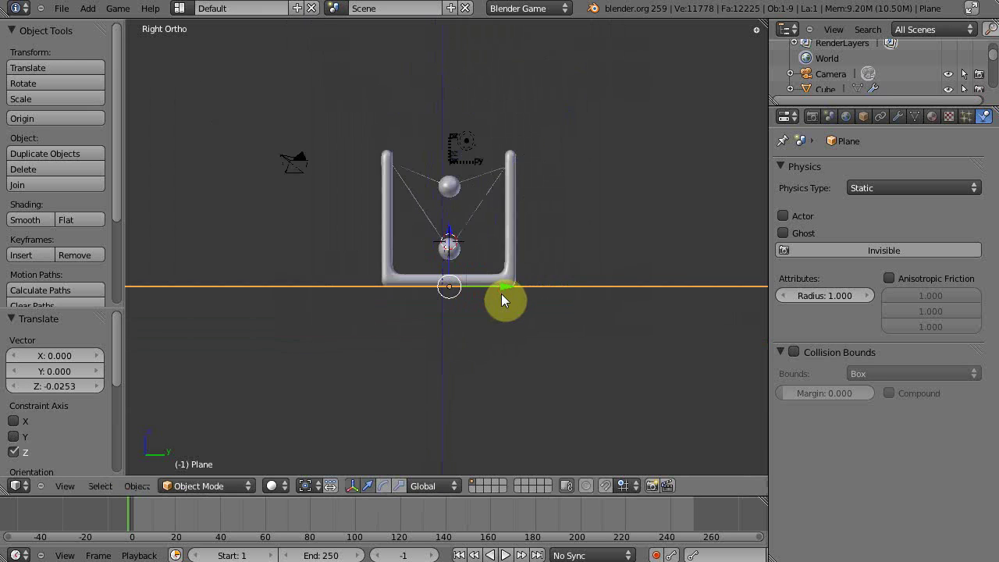
{"action": "middle_click_drag", "start_coordinate": [501, 295], "coordinate": [397, 333]}
Extrude the plane's far edge upward into a backdrop wall about 18 units tall
{"action": "key", "text": "Tab"}
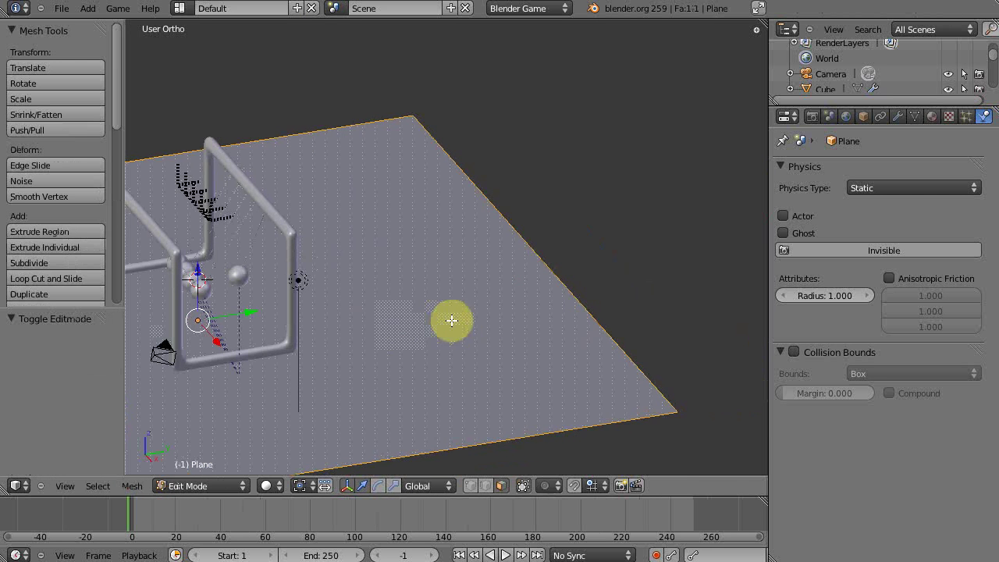
{"action": "key", "text": "ctrl+Tab"}
{"action": "left_click", "coordinate": [464, 310]}
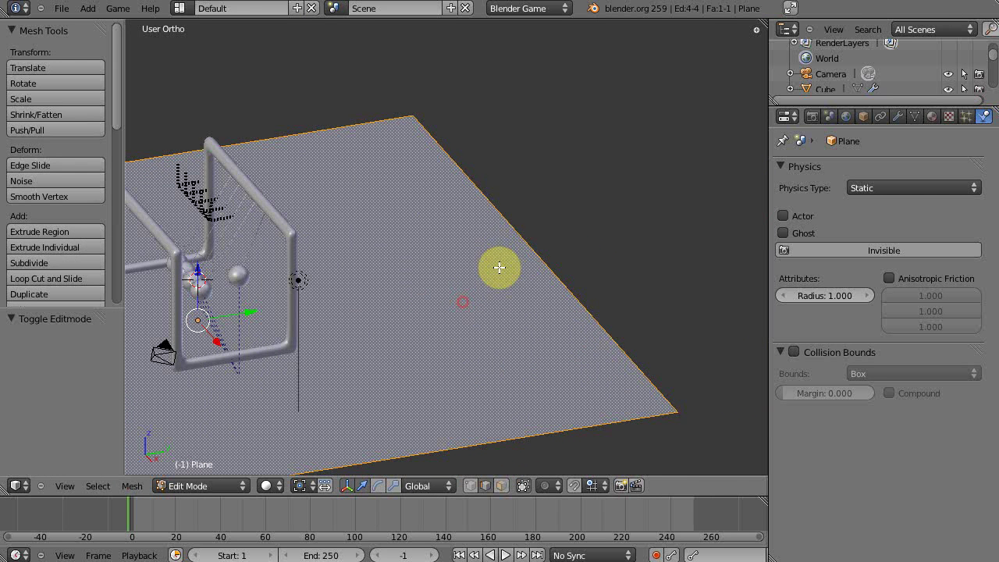
{"action": "left_click", "coordinate": [545, 273]}
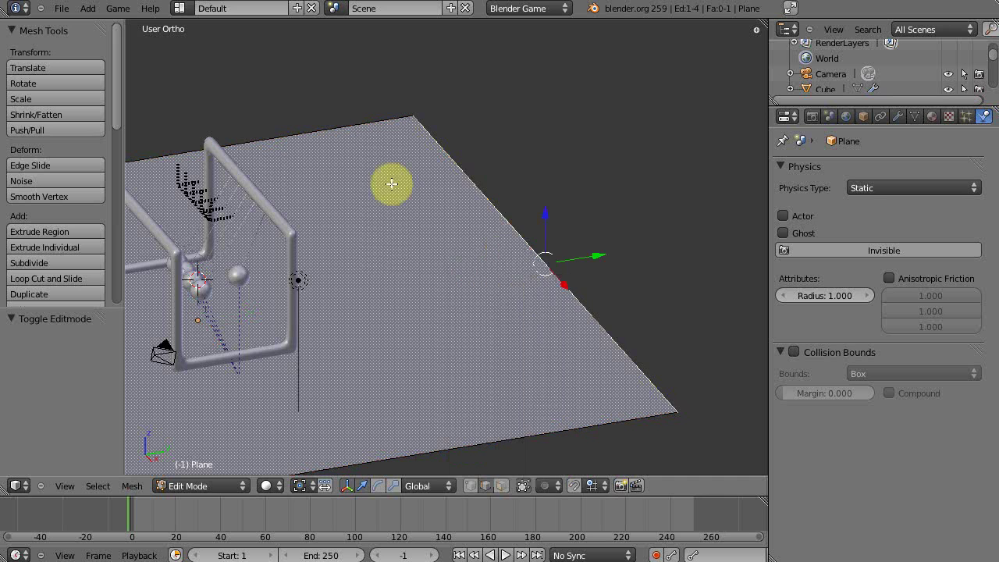
{"action": "key", "text": "e"}
{"action": "left_click", "coordinate": [538, 225]}
{"action": "key", "text": "g"}
{"action": "key", "text": "z"}
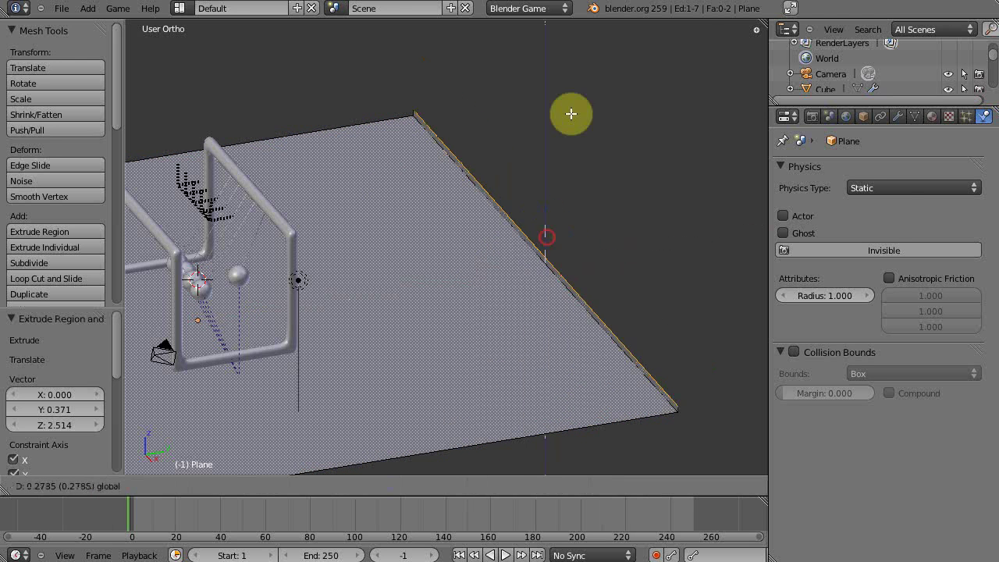
{"action": "left_click", "coordinate": [575, 227]}
{"action": "scroll", "coordinate": [463, 205], "scroll_direction": "down", "scroll_amount": 5}
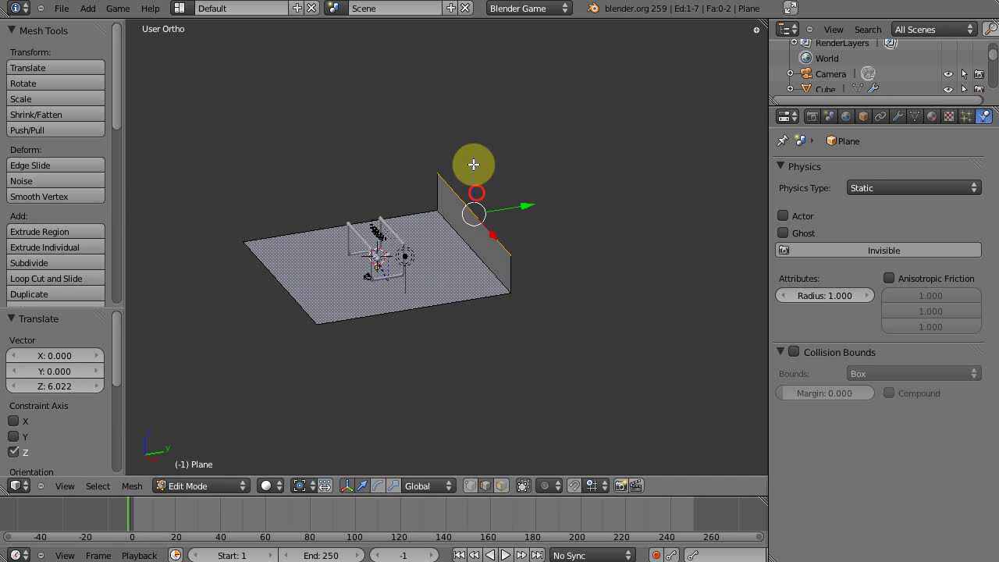
{"action": "key", "text": "g"}
{"action": "key", "text": "z"}
{"action": "left_click", "coordinate": [471, 80]}
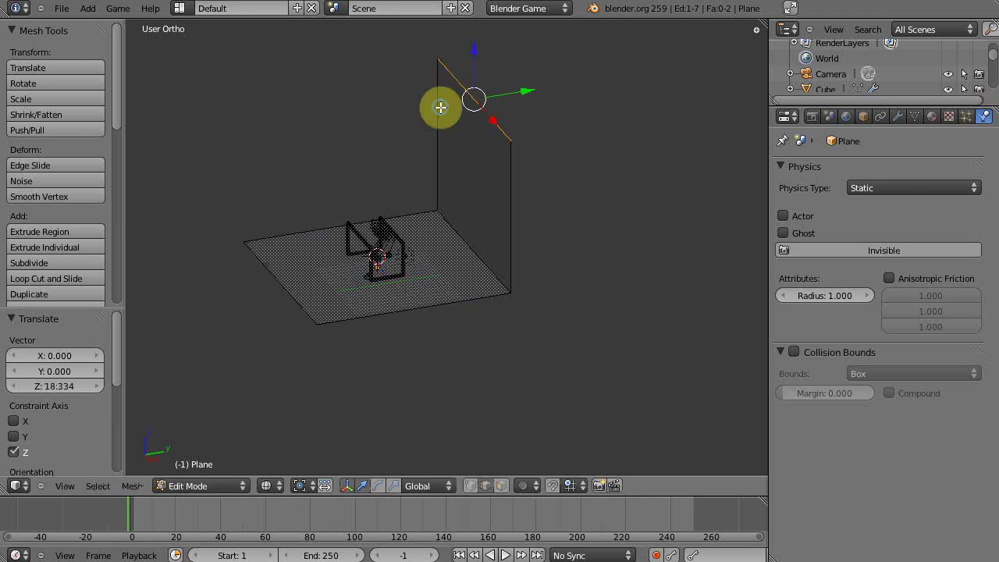
Add a level-3 subdivision to the floor and wall
{"action": "right_click", "coordinate": [440, 105]}
{"action": "right_click", "coordinate": [509, 219], "text": "shift"}
{"action": "key", "text": "a"}
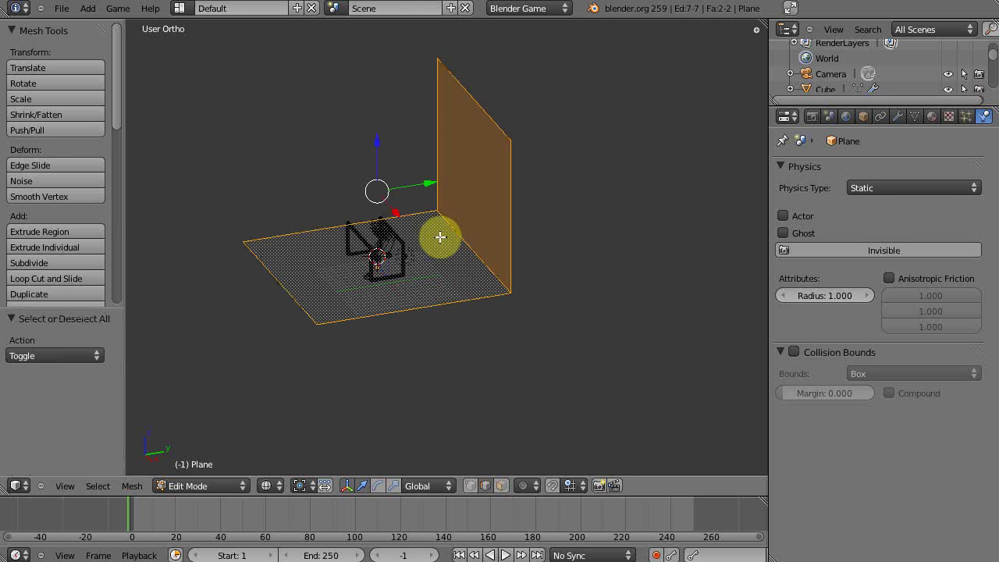
{"action": "key", "text": "ctrl+3"}
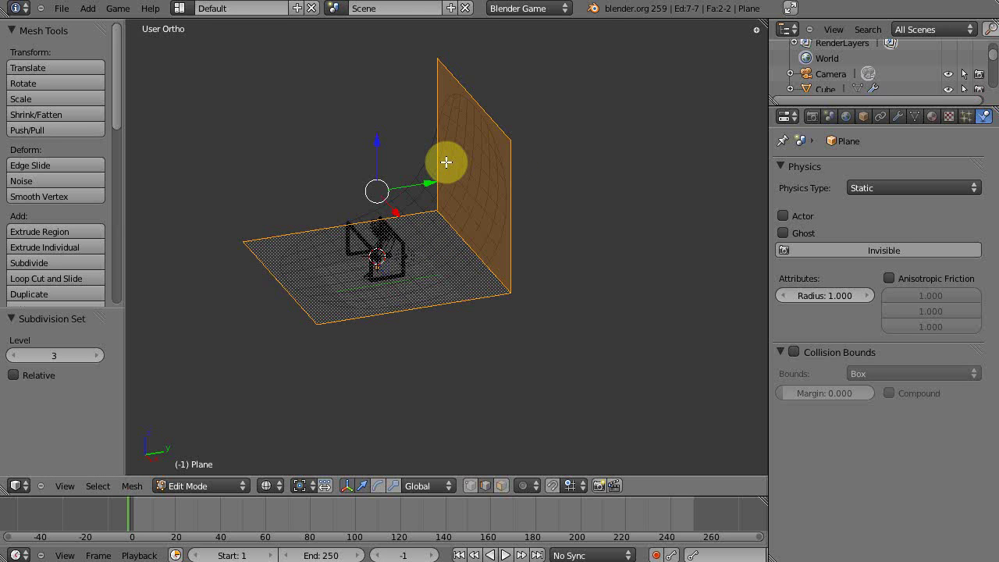
Set Mean Crease to 1.000 on the backdrop's outer edges
{"action": "right_click", "coordinate": [446, 107]}
{"action": "right_click", "coordinate": [533, 256], "text": "shift"}
{"action": "right_click", "coordinate": [491, 271], "text": "shift"}
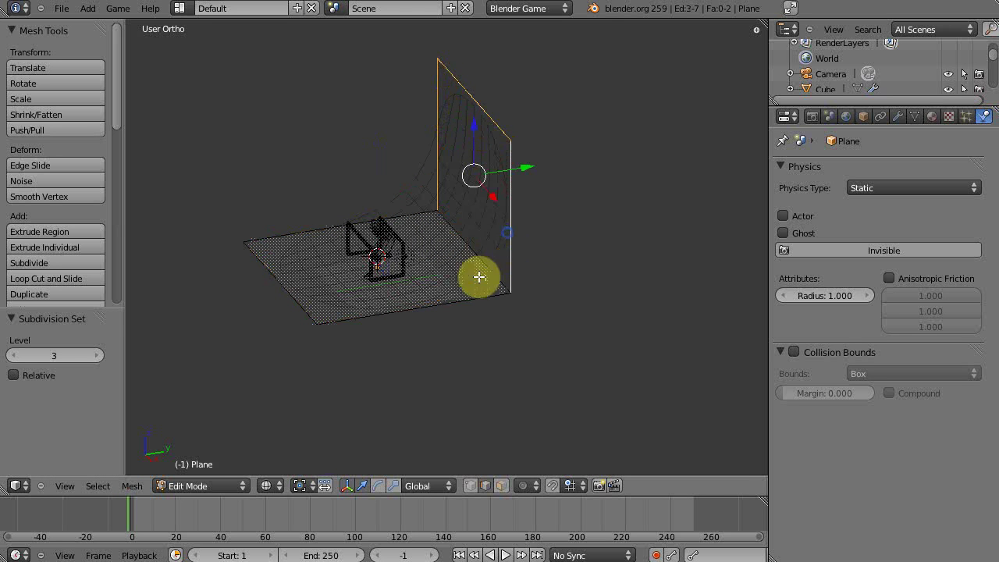
{"action": "right_click", "coordinate": [445, 300], "text": "shift"}
{"action": "right_click", "coordinate": [305, 230], "text": "shift"}
{"action": "right_click", "coordinate": [290, 296], "text": "shift"}
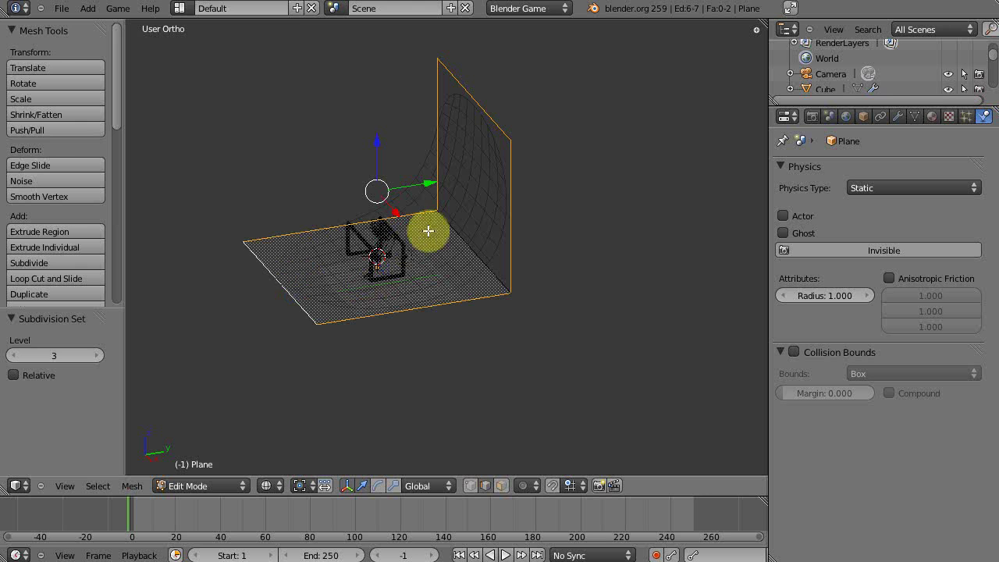
{"action": "key", "text": "n"}
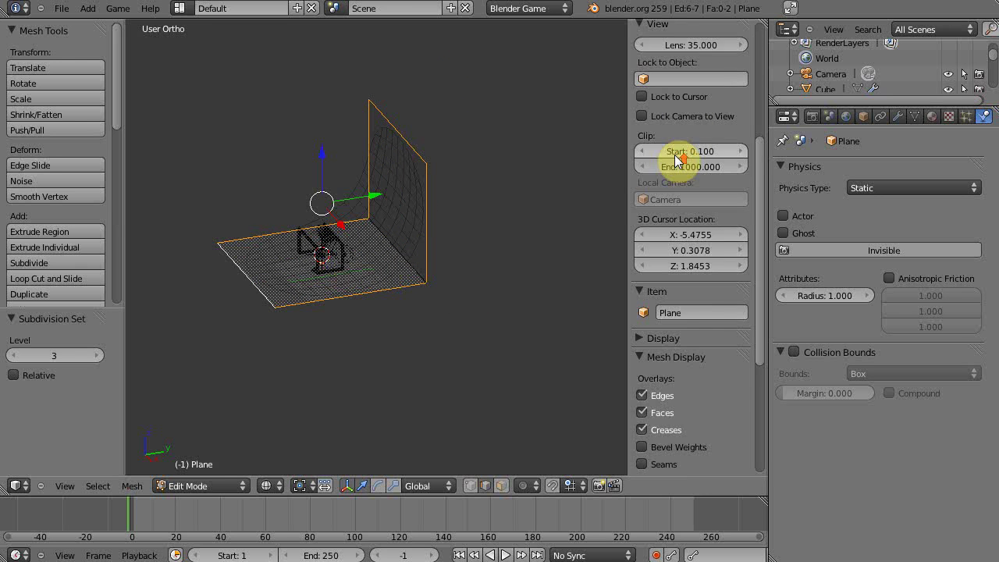
{"action": "scroll", "coordinate": [669, 164], "scroll_direction": "up", "scroll_amount": 5}
{"action": "left_click_drag", "start_coordinate": [664, 139], "coordinate": [874, 145]}
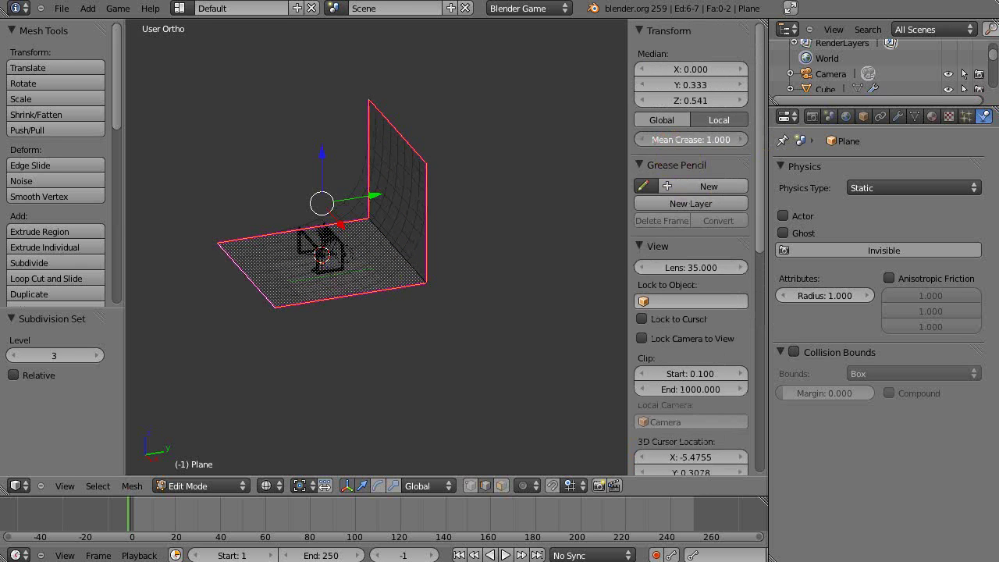
{"action": "left_click_drag", "start_coordinate": [659, 135], "coordinate": [768, 147]}
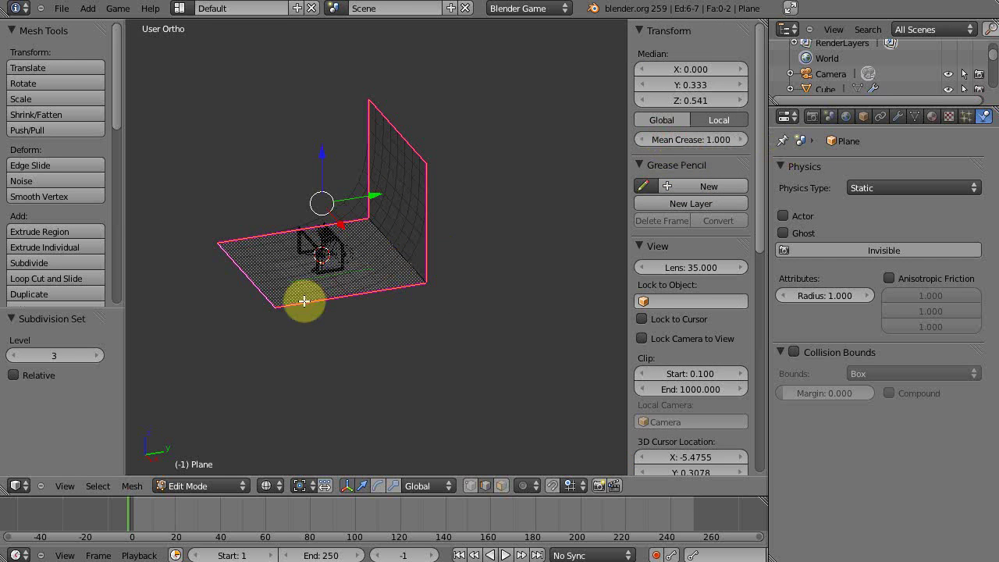
{"action": "key", "text": "z"}
Add two loop cuts across the backdrop's curve
{"action": "key", "text": "ctrl+r"}
{"action": "left_click", "coordinate": [360, 291]}
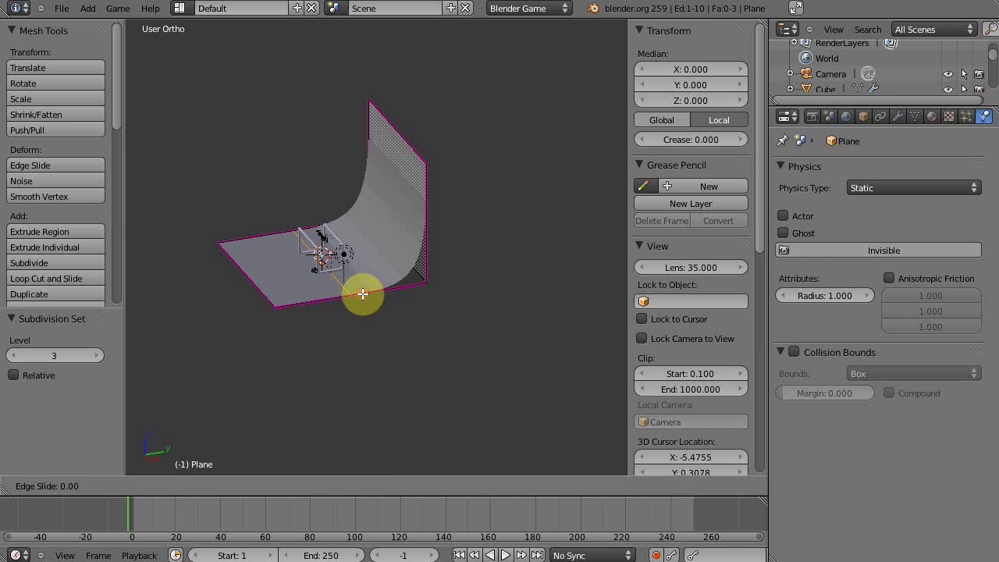
{"action": "left_click", "coordinate": [366, 292]}
{"action": "key", "text": "ctrl+r"}
{"action": "left_click", "coordinate": [421, 227]}
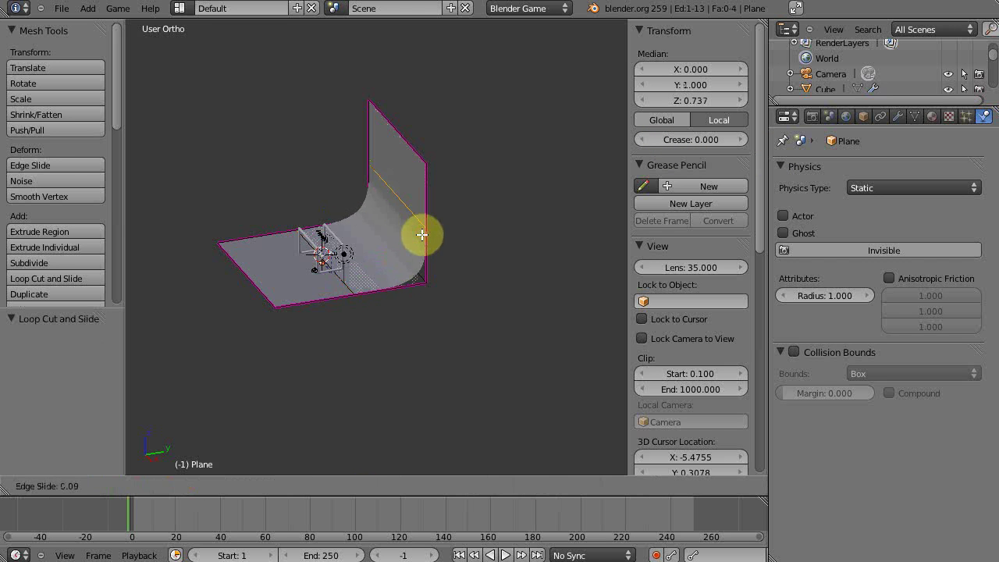
{"action": "left_click", "coordinate": [419, 235]}
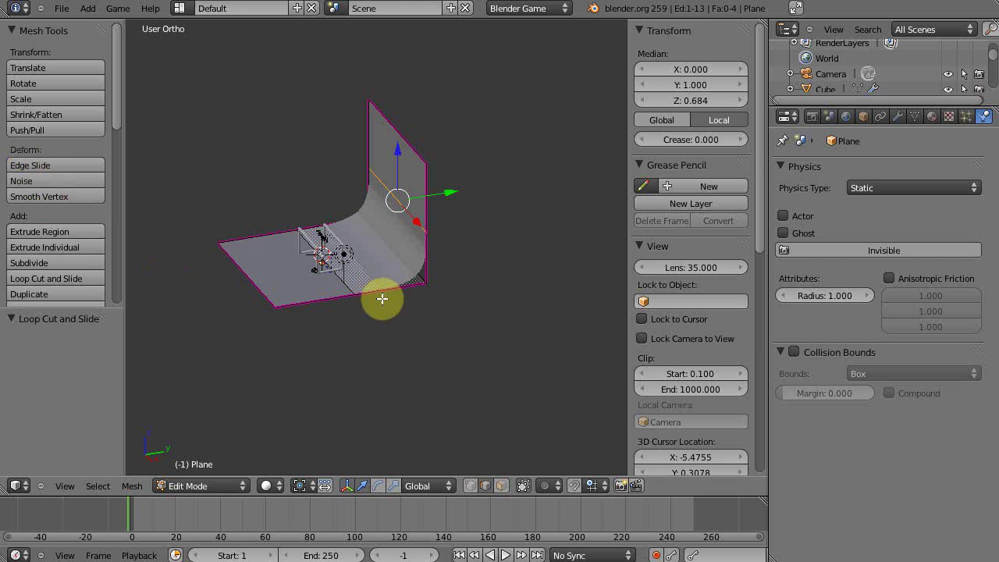
Shade the backdrop smooth and widen it along X by 1.359
{"action": "key", "text": "Tab"}
{"action": "left_click", "coordinate": [24, 219]}
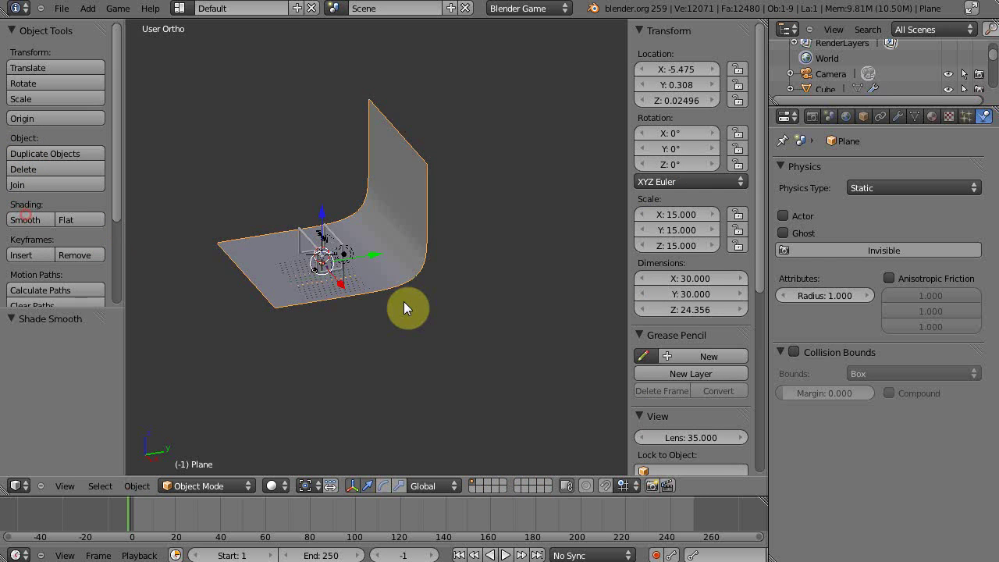
{"action": "middle_click_drag", "start_coordinate": [419, 309], "coordinate": [523, 312]}
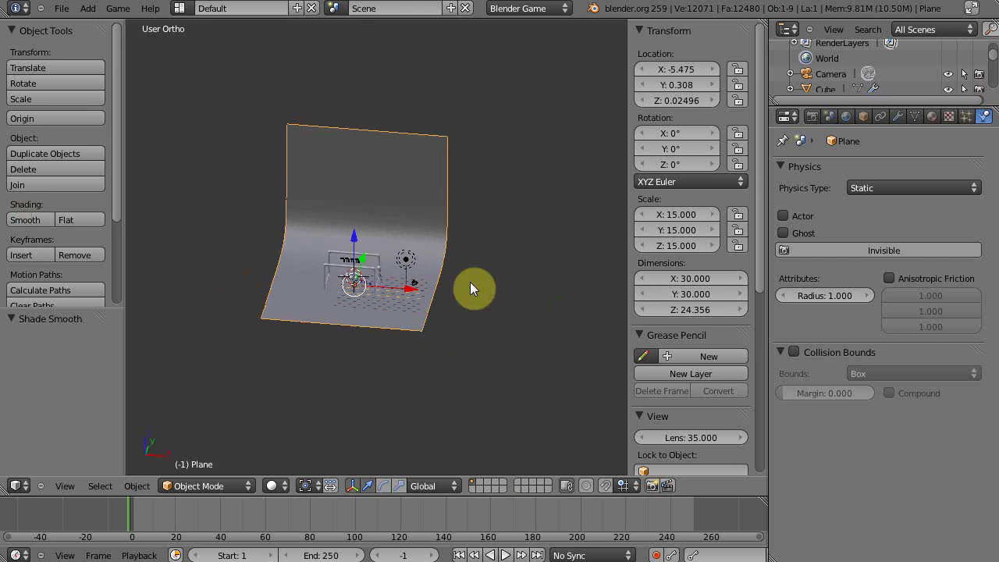
{"action": "key", "text": "s"}
{"action": "key", "text": "x"}
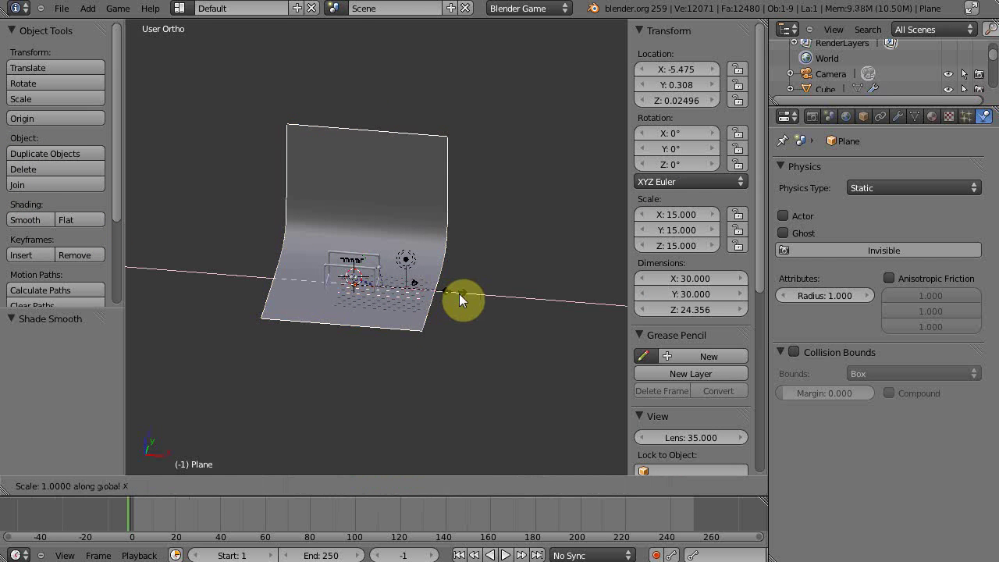
{"action": "left_click", "coordinate": [489, 304]}
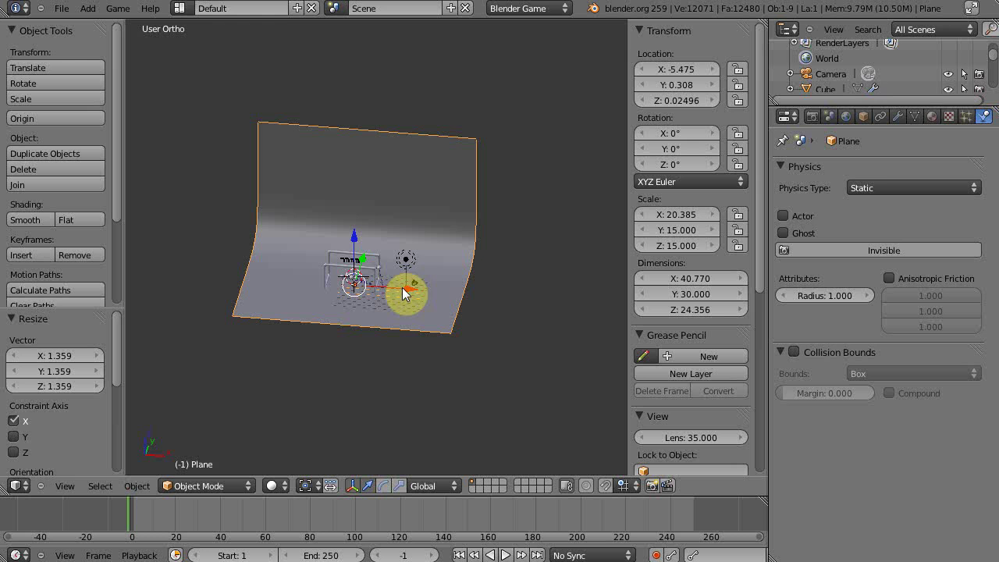
Create material 'backdrop' with diffuse intensity 1.0, 0.615 grey colour and specular intensity 0
{"action": "left_click", "coordinate": [934, 115]}
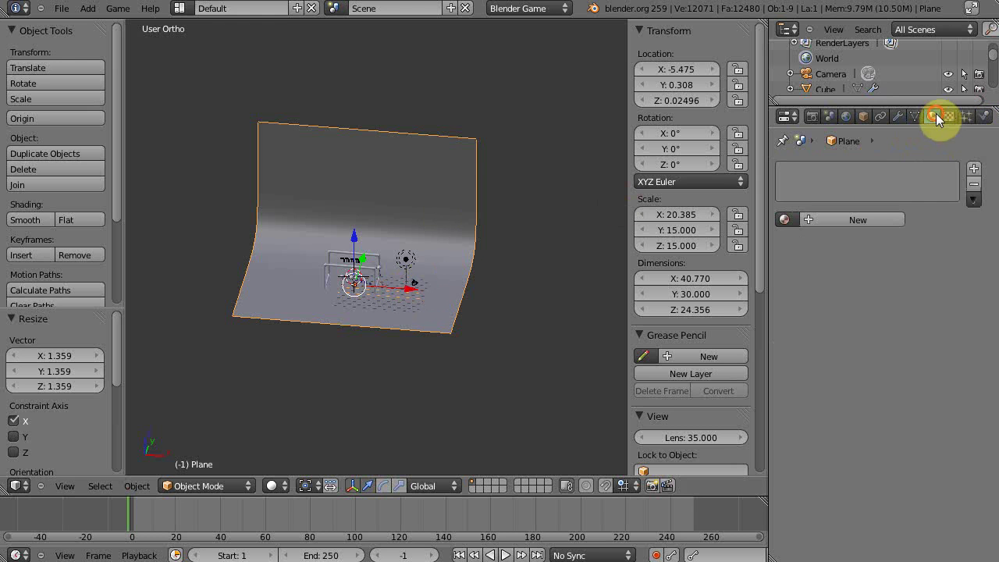
{"action": "left_click", "coordinate": [861, 217]}
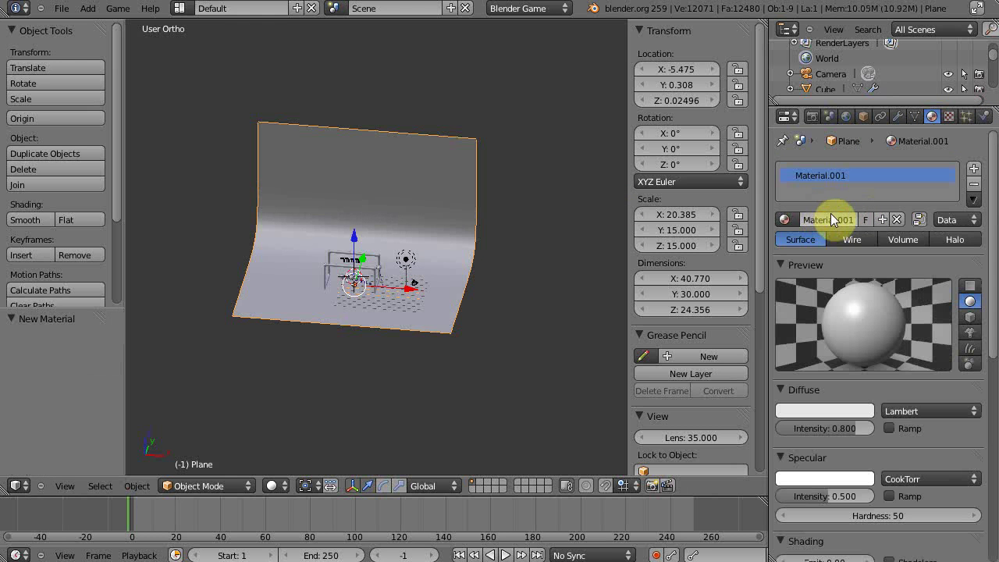
{"action": "left_click", "coordinate": [829, 219]}
{"action": "type", "text": "backdrop"}
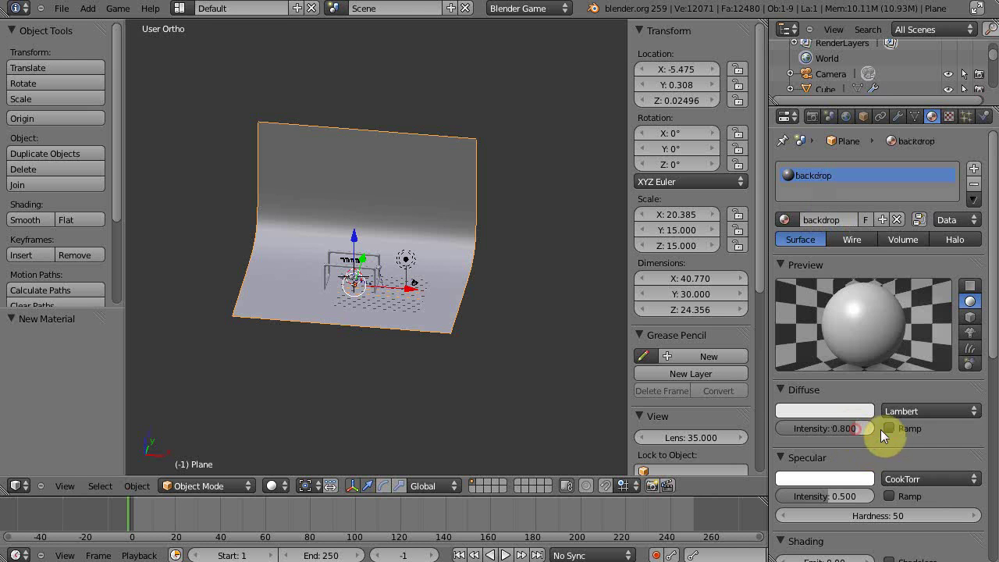
{"action": "left_click_drag", "start_coordinate": [846, 433], "coordinate": [898, 429]}
{"action": "left_click", "coordinate": [809, 408]}
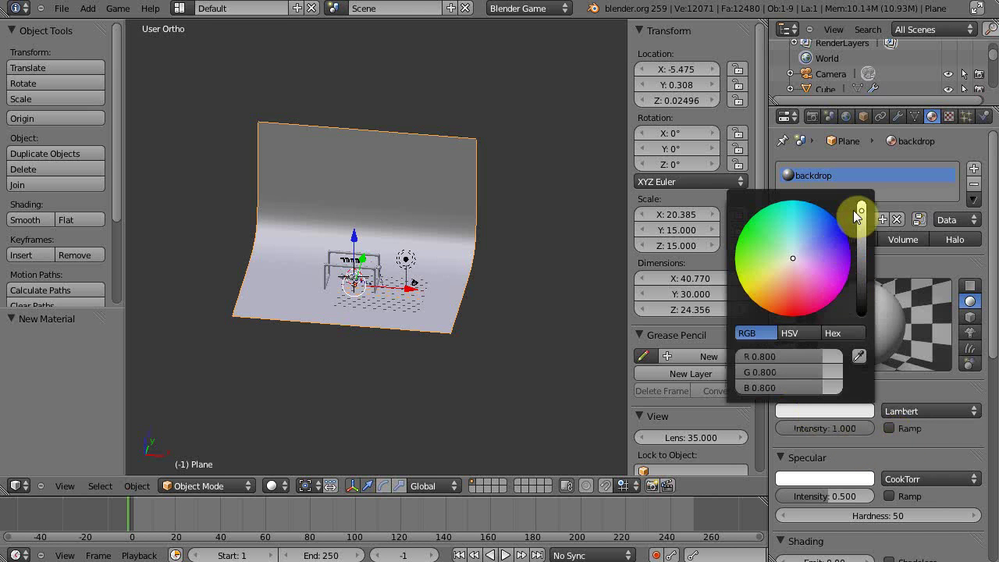
{"action": "left_click_drag", "start_coordinate": [855, 211], "coordinate": [861, 224]}
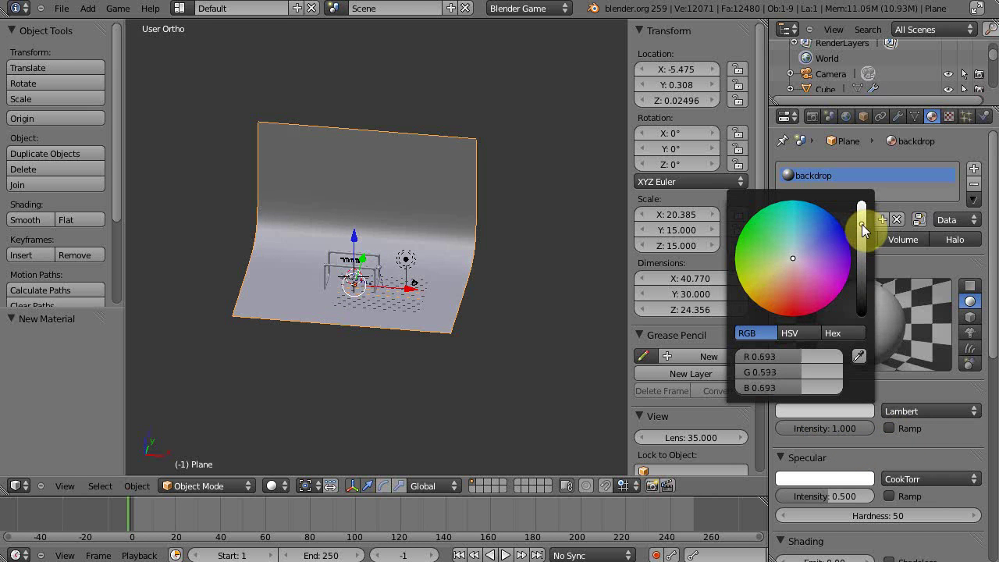
{"action": "left_click", "coordinate": [827, 478]}
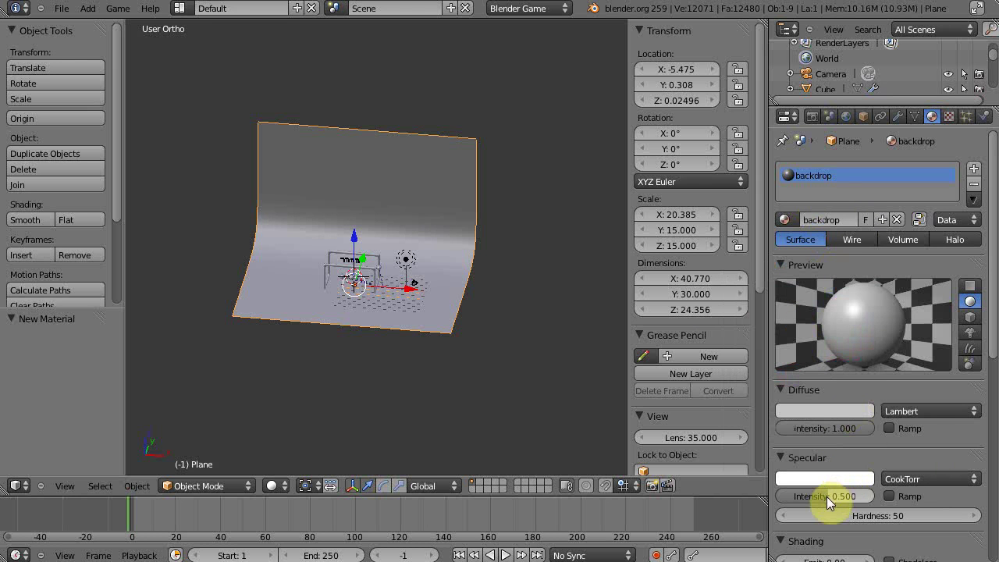
{"action": "left_click_drag", "start_coordinate": [826, 496], "coordinate": [784, 497]}
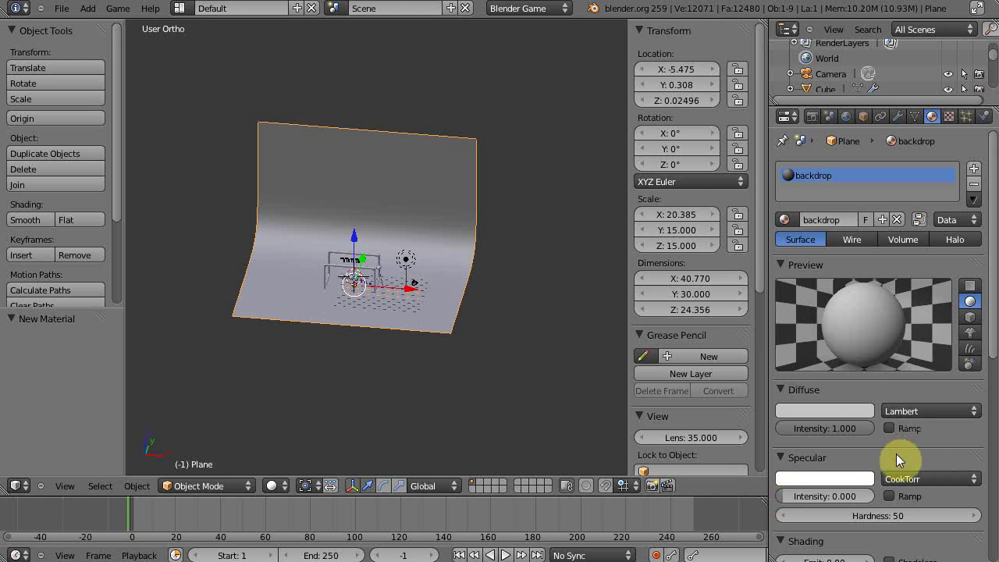
{"action": "scroll", "coordinate": [384, 355], "scroll_direction": "up", "scroll_amount": 2}
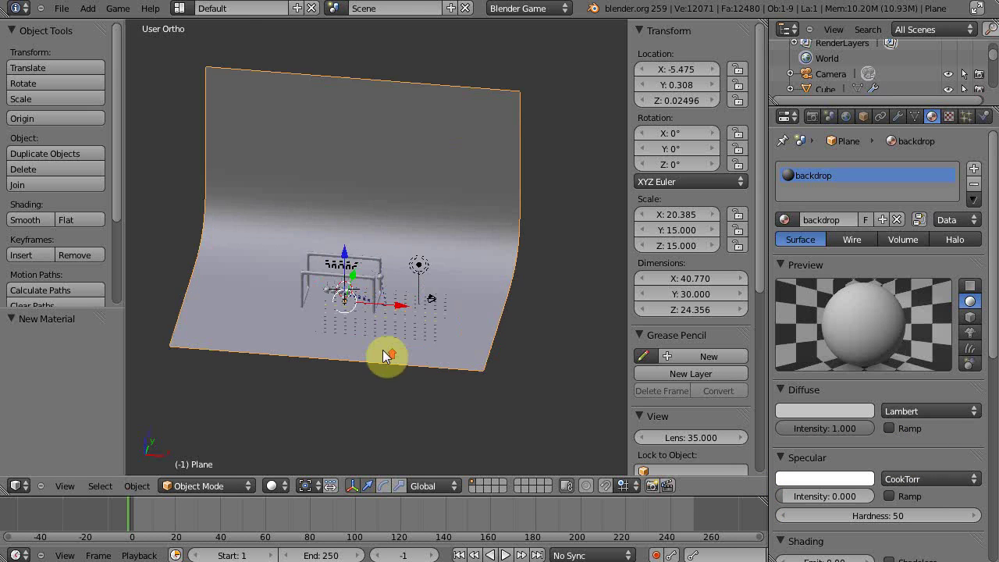
Align the camera to the front view and pull it back along its local Z
{"action": "scroll", "coordinate": [382, 348], "scroll_direction": "up", "scroll_amount": 2}
{"action": "middle_click_drag", "start_coordinate": [382, 348], "coordinate": [486, 348]}
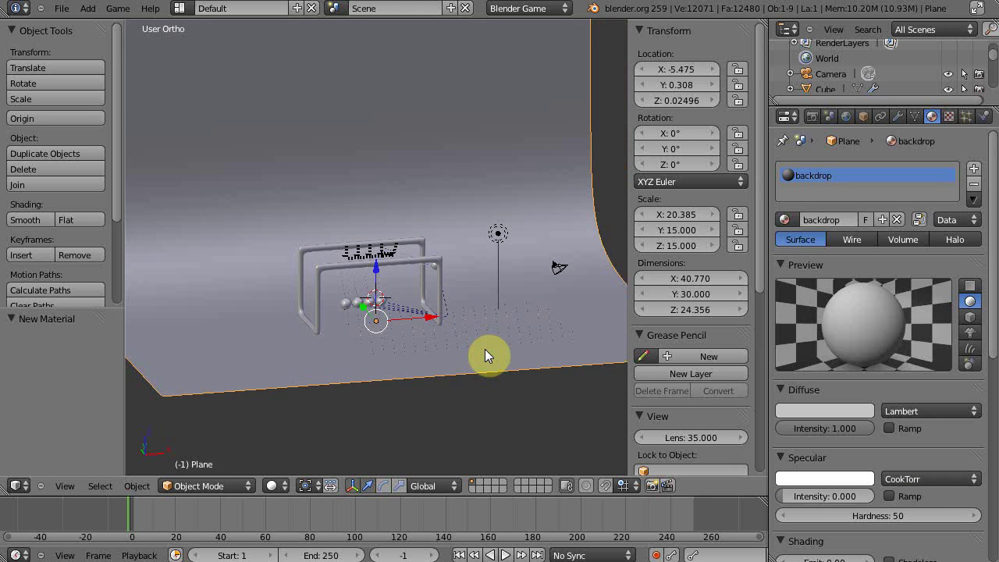
{"action": "key", "text": "KP_0"}
{"action": "key", "text": "KP_1"}
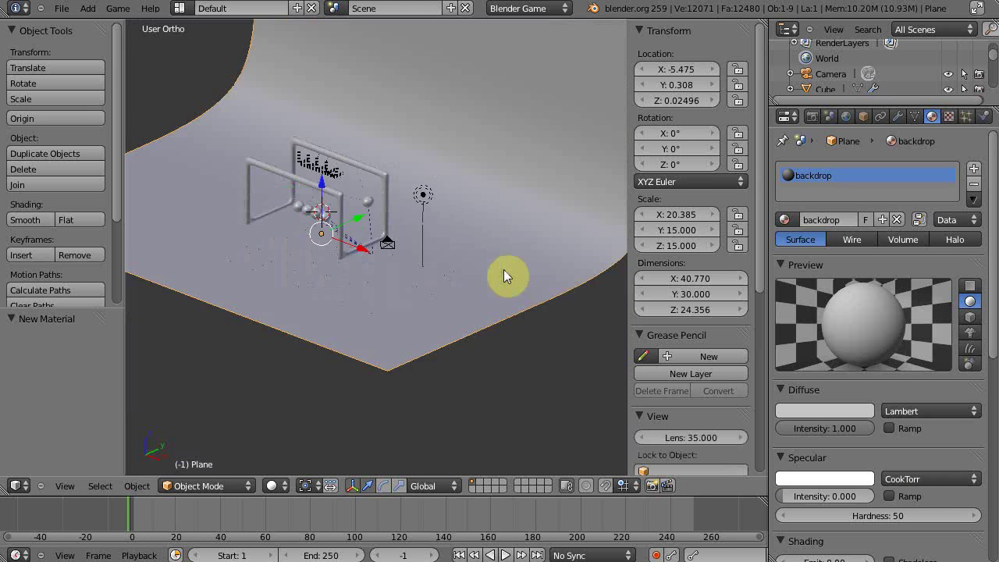
{"action": "key", "text": "ctrl+alt+KP_0"}
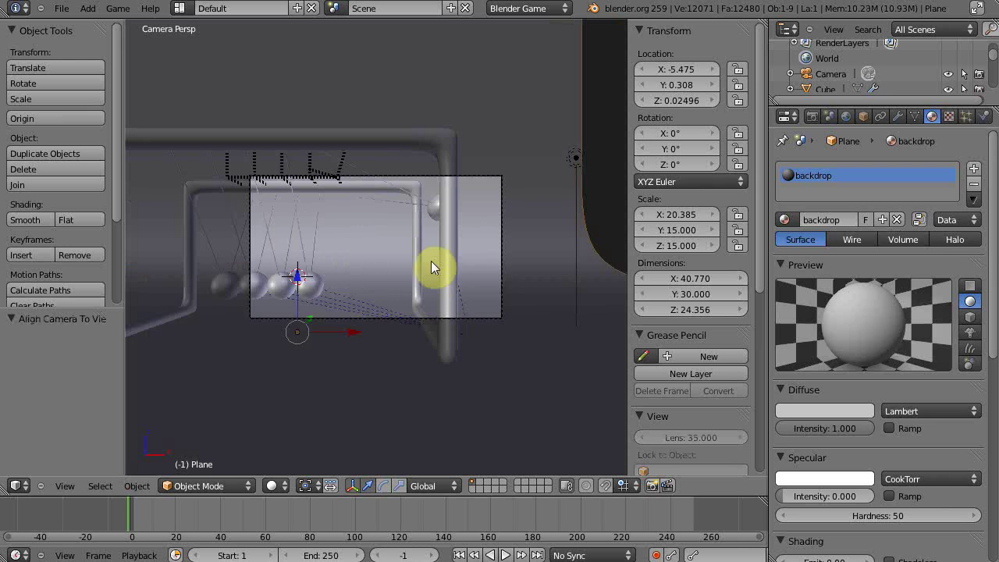
{"action": "right_click", "coordinate": [493, 242]}
{"action": "key", "text": "g"}
{"action": "key", "text": "z"}
{"action": "key", "text": "z"}
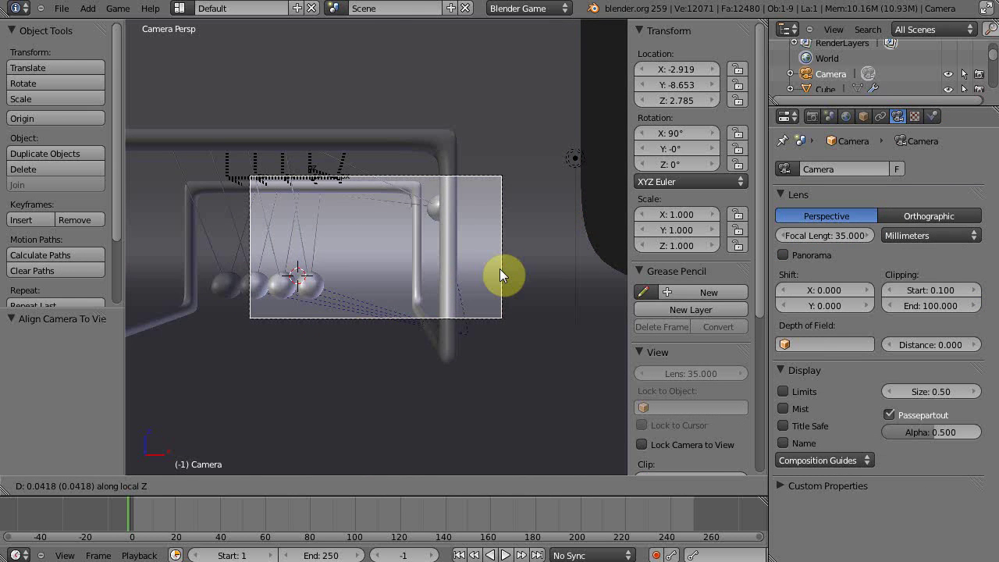
{"action": "left_click", "coordinate": [503, 304]}
Shift the camera left and up, tilt it down to about 81.7°, and test-render
{"action": "key", "text": "g"}
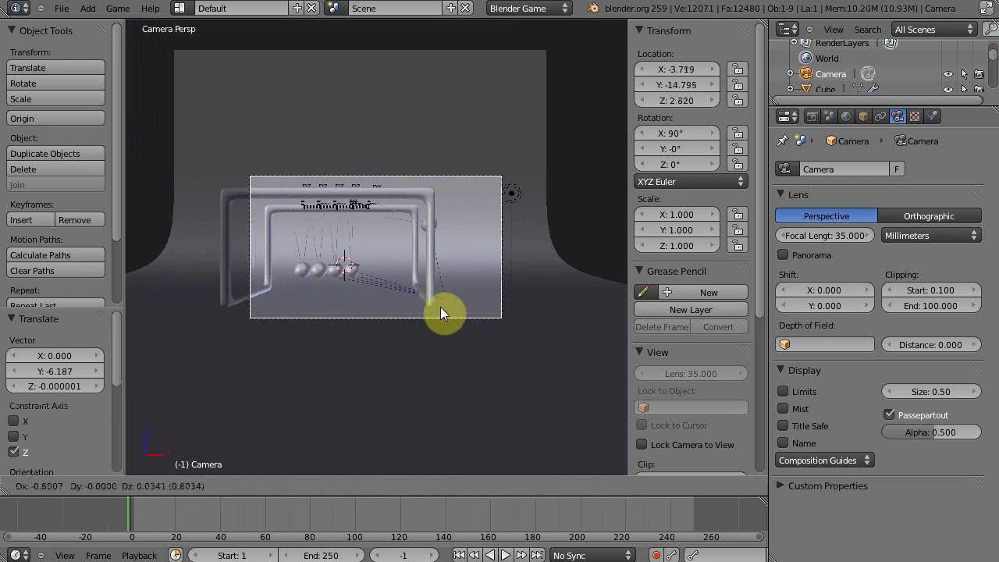
{"action": "left_click", "coordinate": [388, 310]}
{"action": "key", "text": "g"}
{"action": "key", "text": "z"}
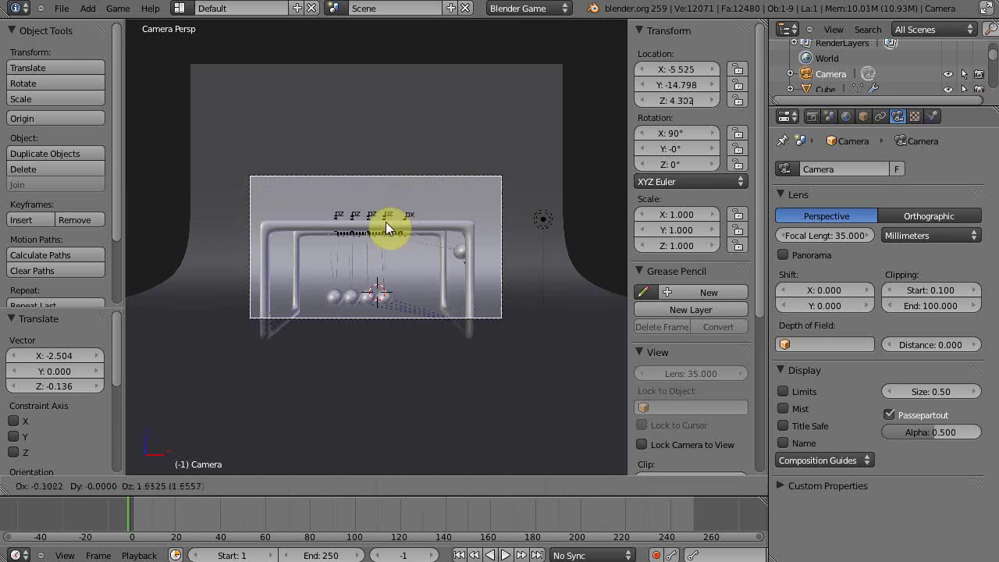
{"action": "left_click", "coordinate": [389, 213]}
{"action": "key", "text": "r"}
{"action": "key", "text": "x"}
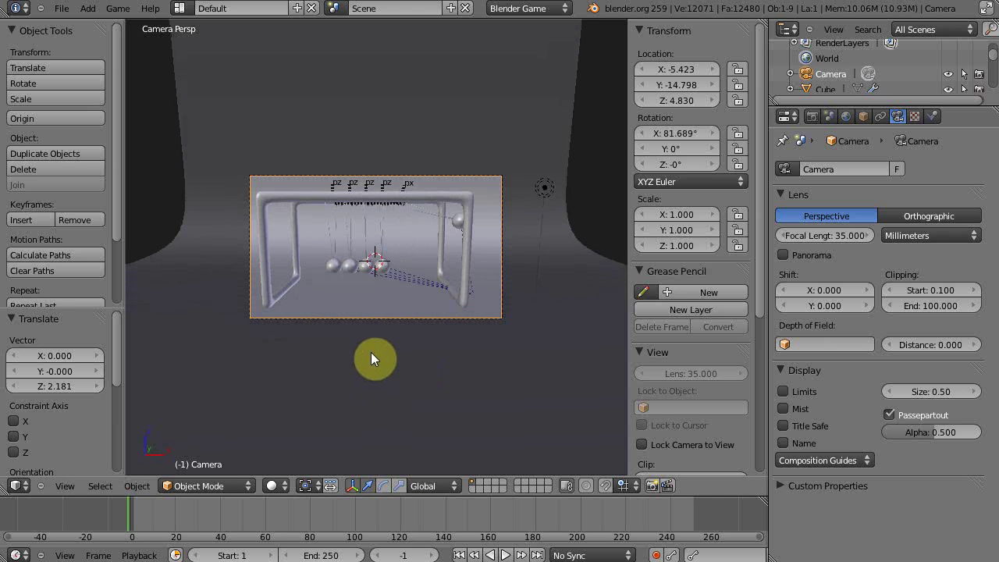
{"action": "key", "text": "g"}
{"action": "left_click", "coordinate": [370, 359]}
{"action": "key", "text": "F12"}
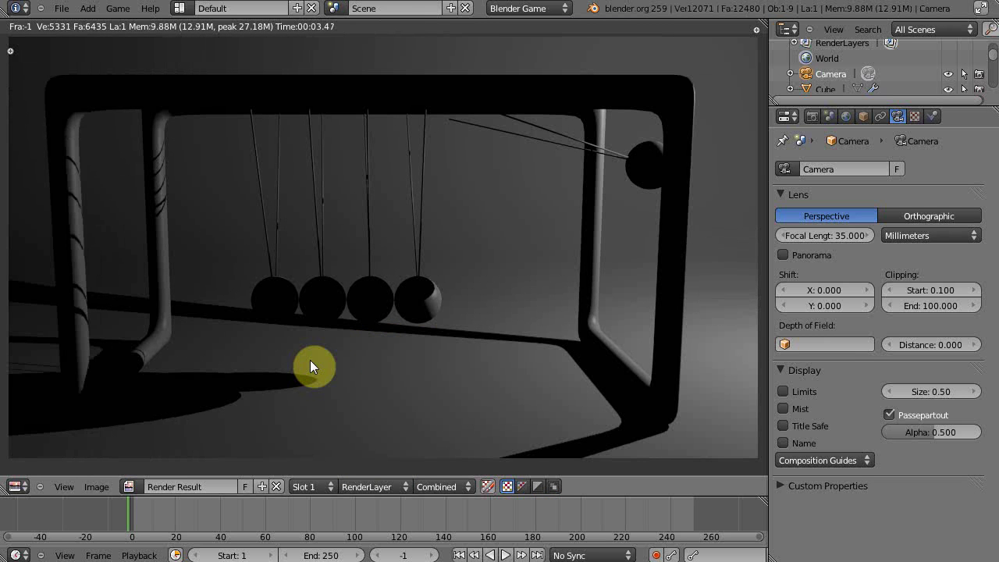
{"action": "key", "text": "Escape"}
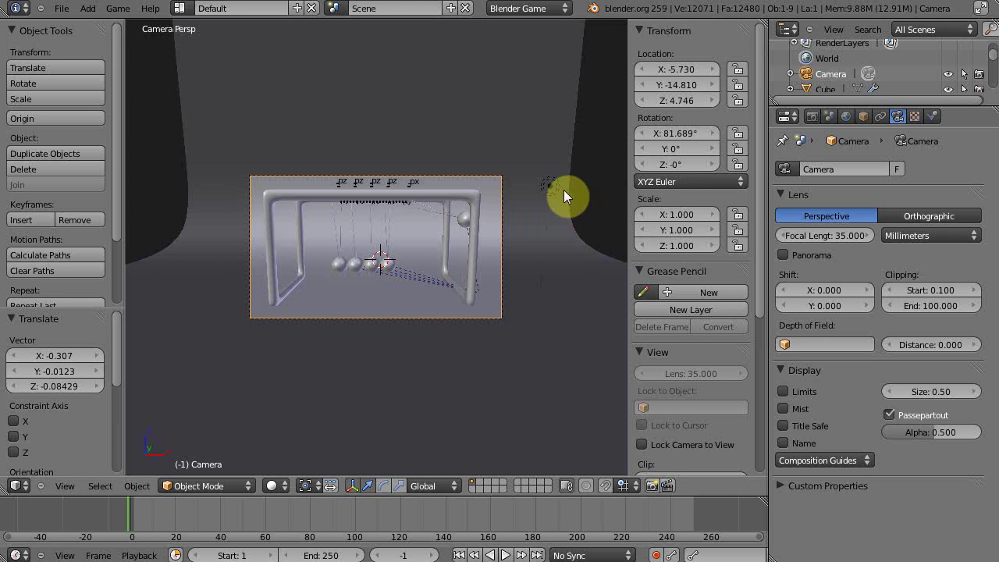
Make the lamp a Hemi light raised above the cradle with energy 0.5, then test-render
{"action": "right_click", "coordinate": [553, 184]}
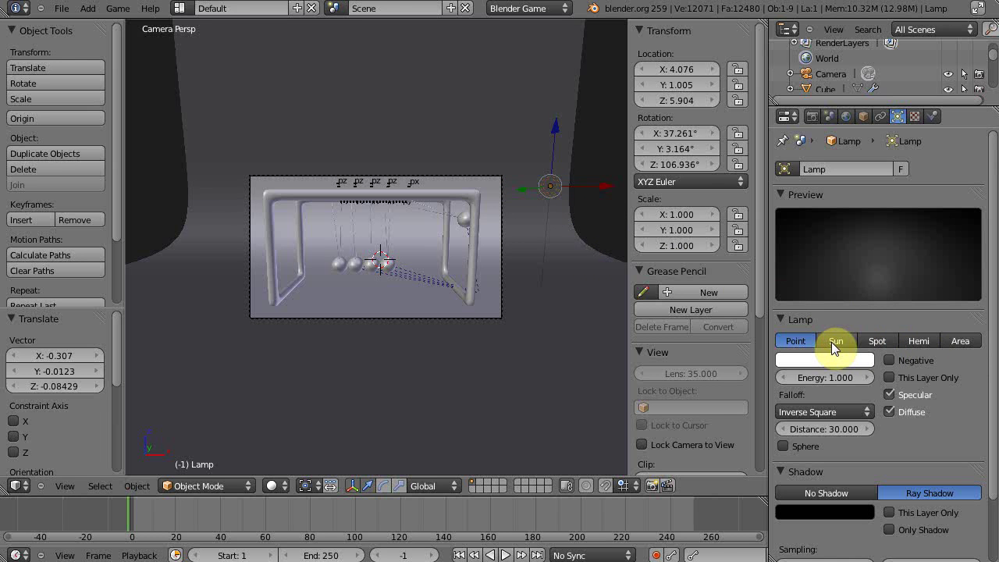
{"action": "left_click", "coordinate": [916, 343]}
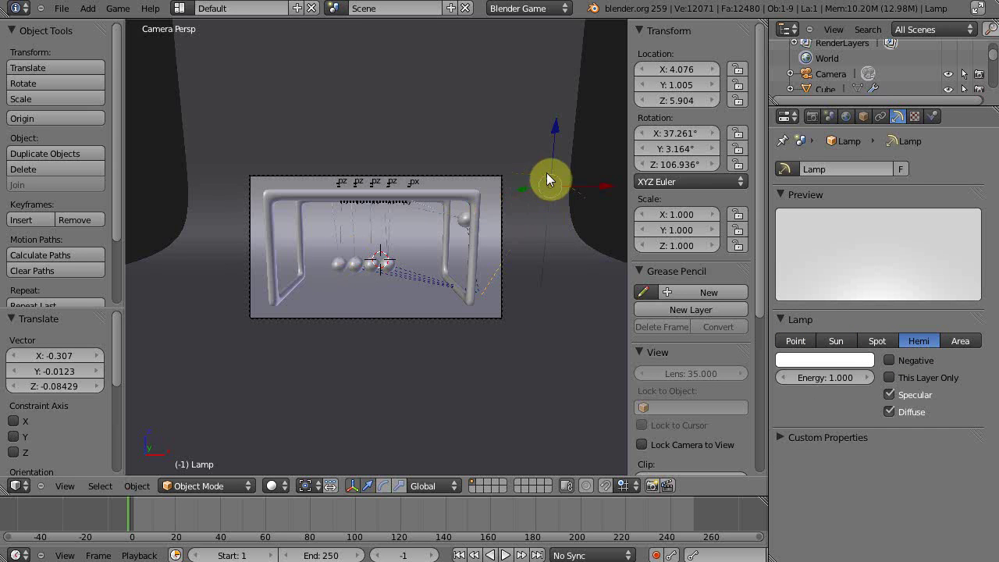
{"action": "key", "text": "KP_1"}
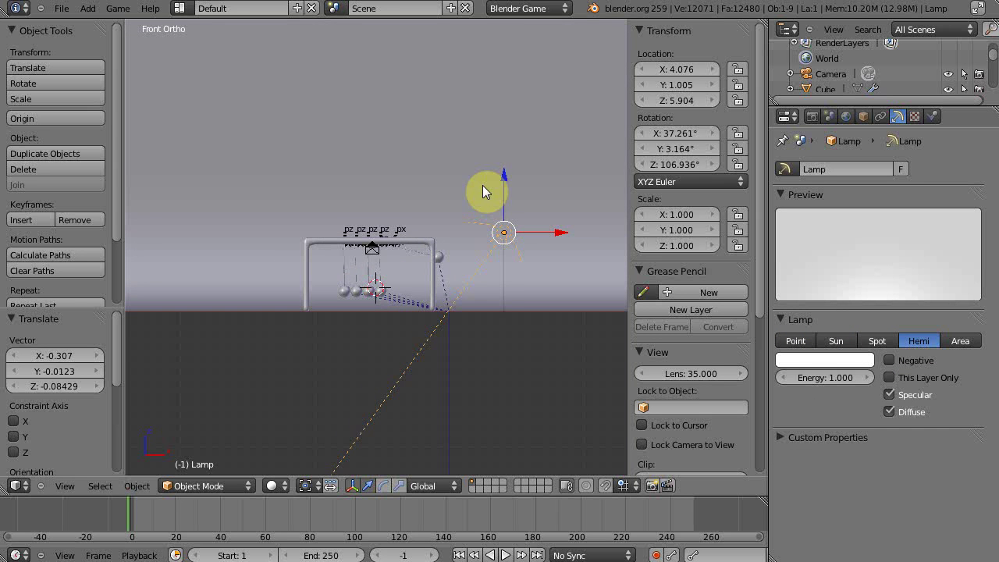
{"action": "left_click_drag", "start_coordinate": [506, 199], "coordinate": [573, 50]}
{"action": "scroll", "coordinate": [491, 150], "scroll_direction": "down", "scroll_amount": 3}
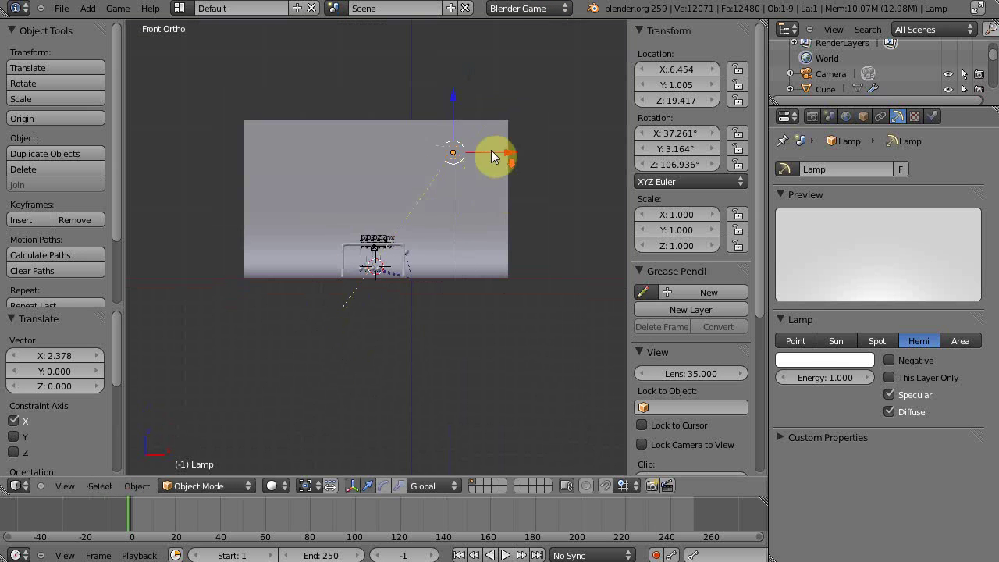
{"action": "left_click", "coordinate": [835, 378]}
{"action": "type", "text": "0.5"}
{"action": "key", "text": "Return"}
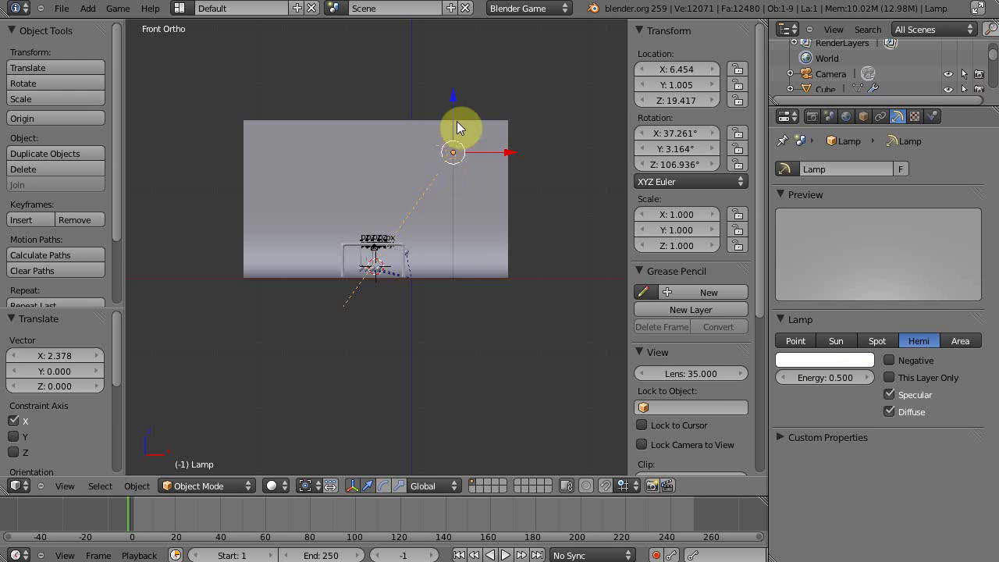
{"action": "key", "text": "F12"}
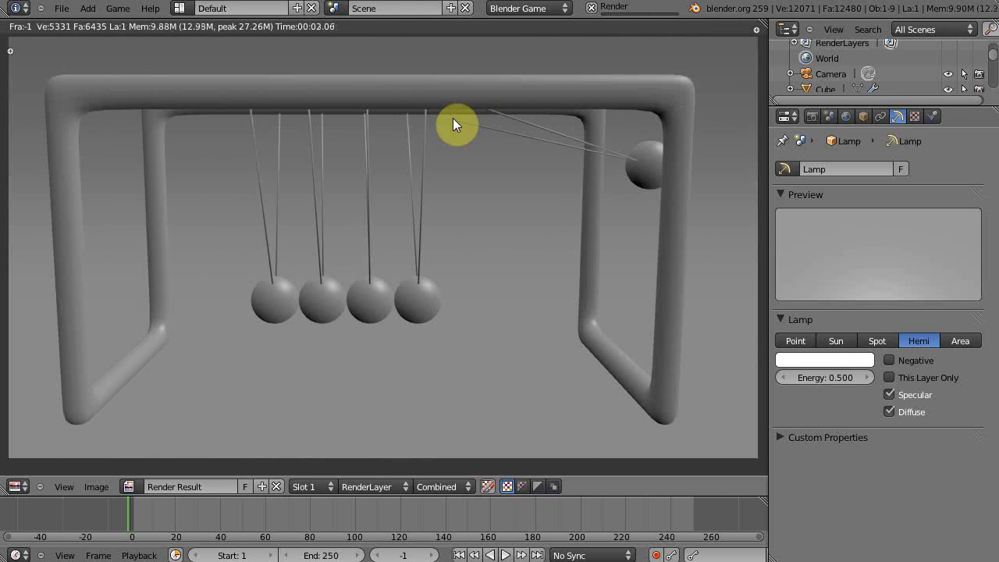
{"action": "key", "text": "Escape"}
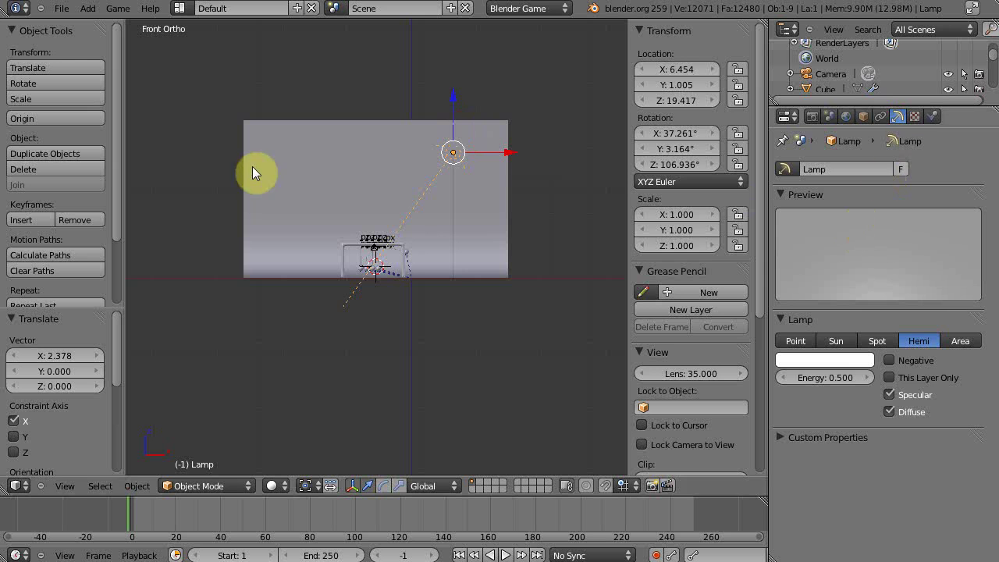
Change the lamp to an Area light with reduced distance and size 8
{"action": "left_click", "coordinate": [960, 341]}
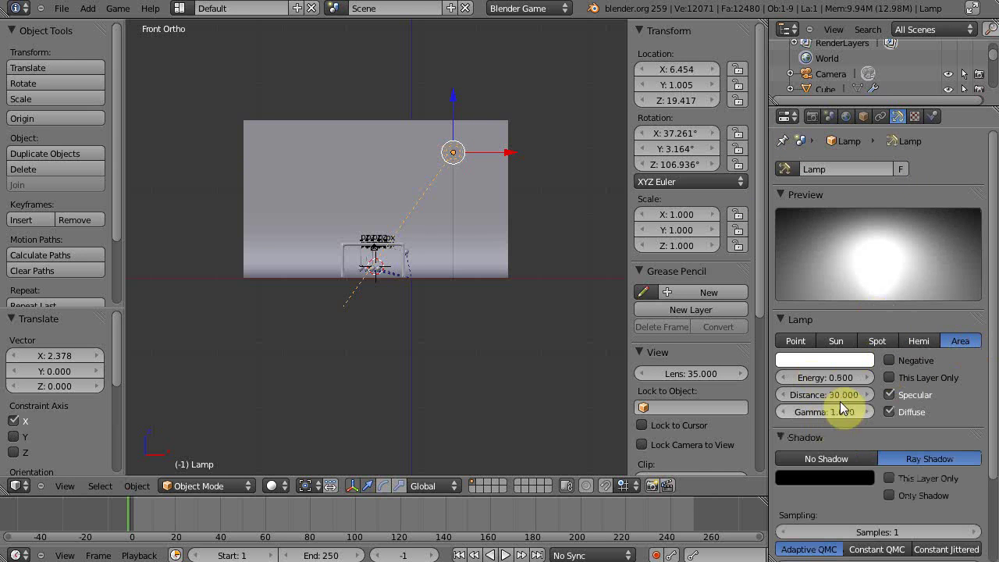
{"action": "left_click_drag", "start_coordinate": [839, 395], "coordinate": [758, 399]}
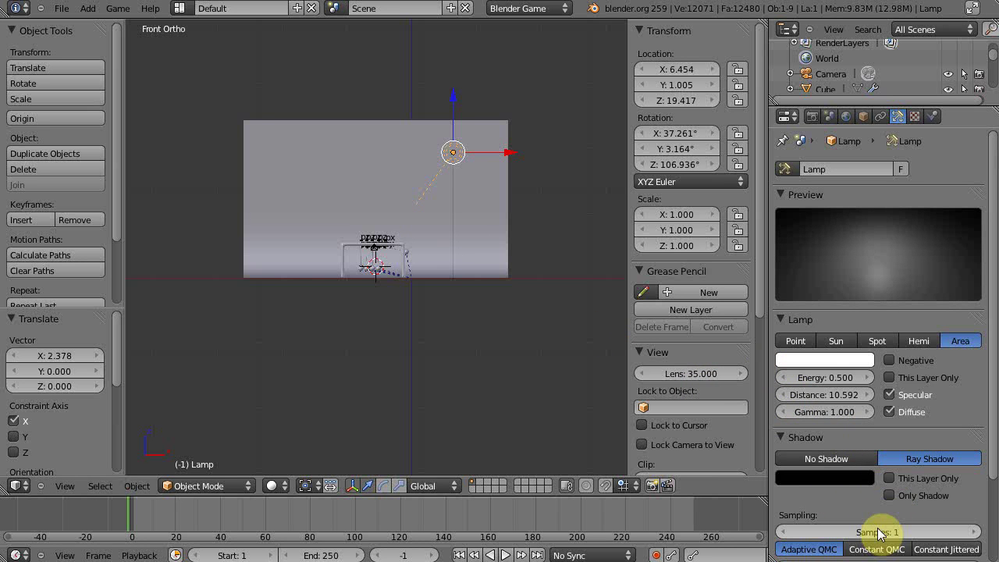
{"action": "scroll", "coordinate": [849, 457], "scroll_direction": "down", "scroll_amount": 3}
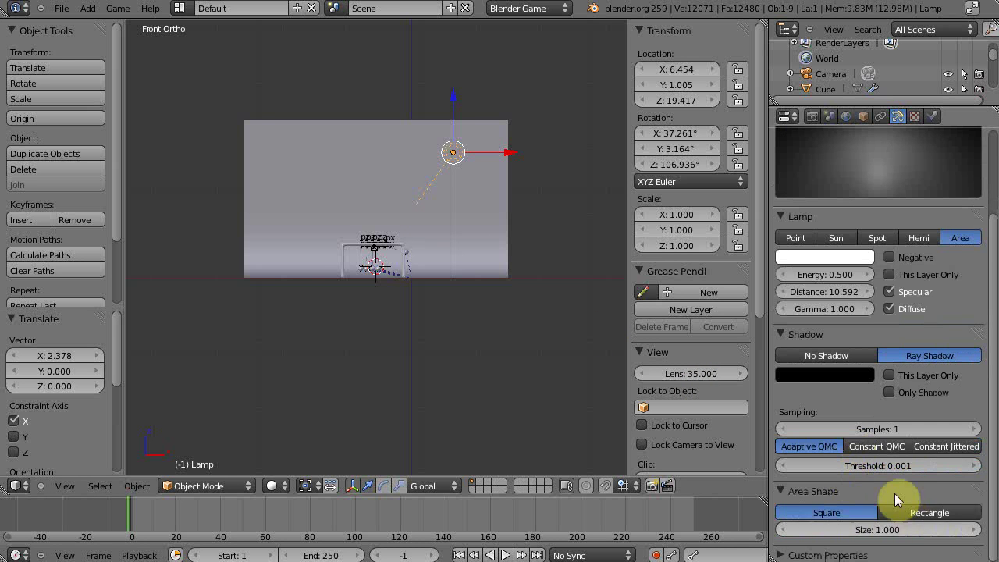
{"action": "left_click", "coordinate": [878, 530]}
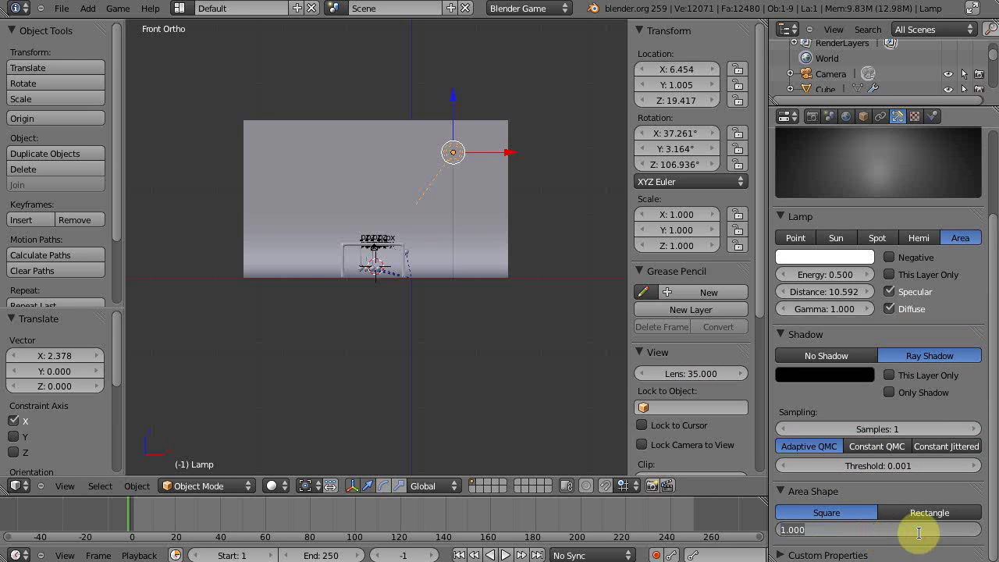
{"action": "type", "text": "8"}
{"action": "key", "text": "Return"}
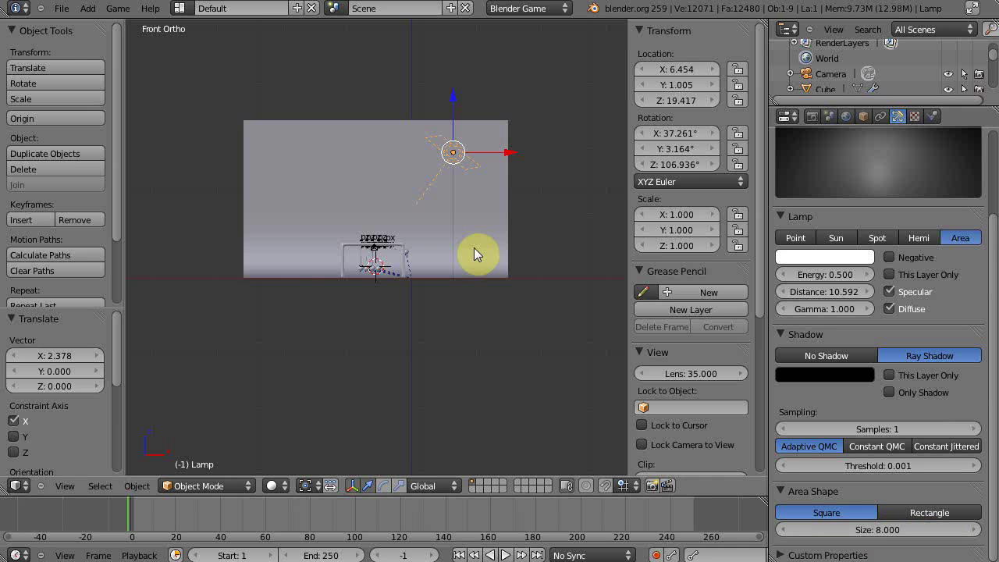
Rotate the area lamp in top view and move it along Y beside the cradle
{"action": "key", "text": "KP_7"}
{"action": "key", "text": "r"}
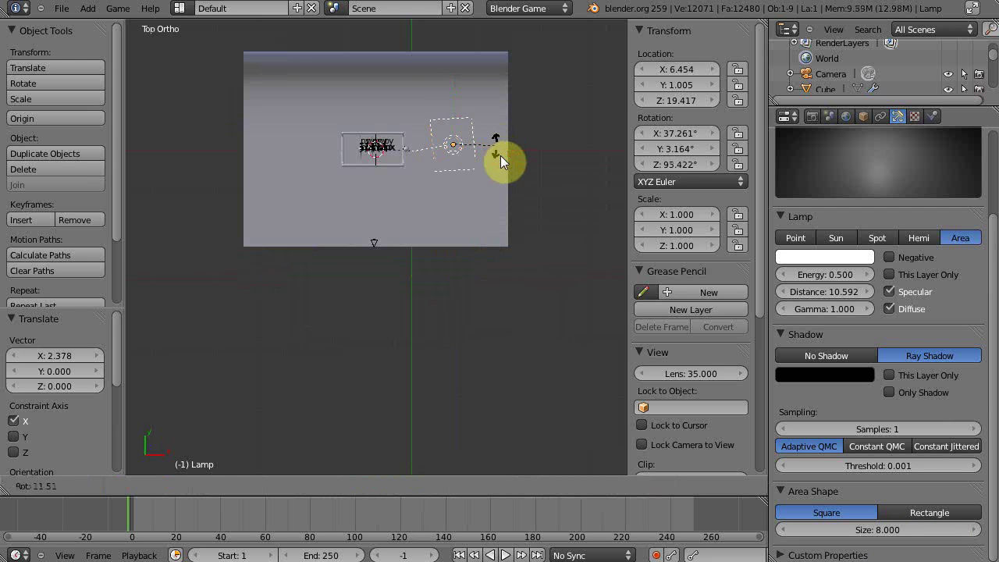
{"action": "left_click", "coordinate": [506, 178]}
{"action": "key", "text": "g"}
{"action": "key", "text": "y"}
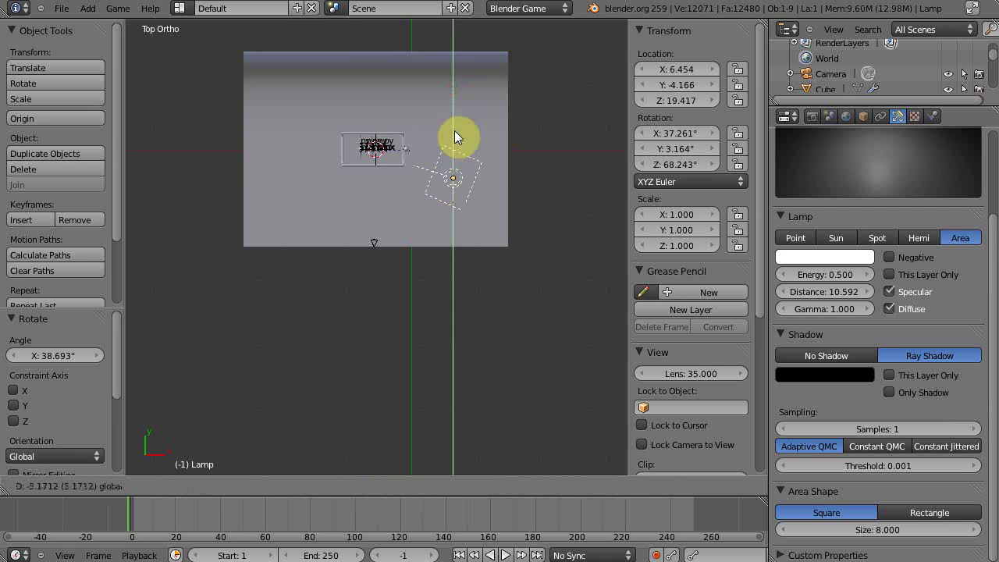
{"action": "left_click", "coordinate": [454, 130]}
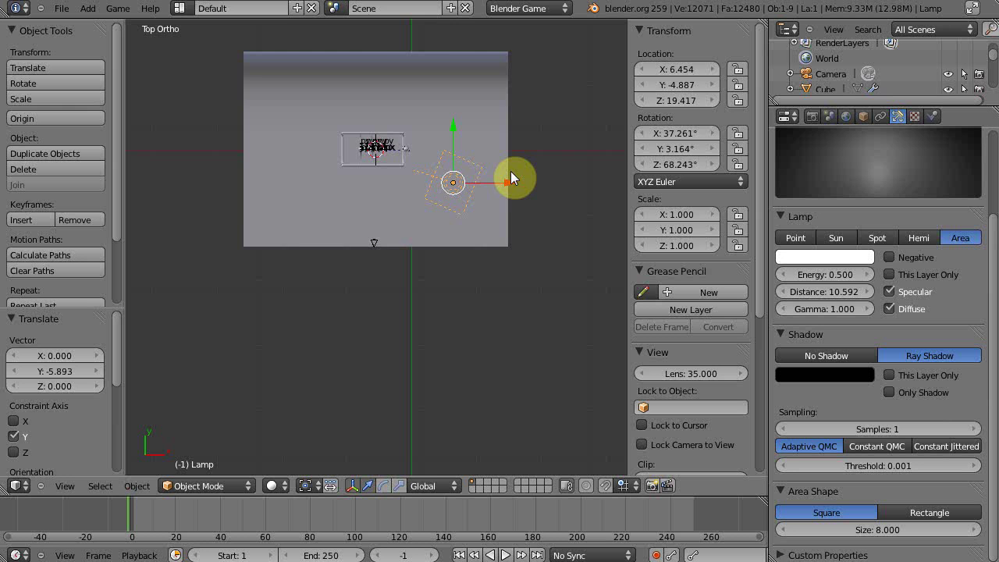
{"action": "middle_click_drag", "start_coordinate": [531, 207], "coordinate": [404, 156]}
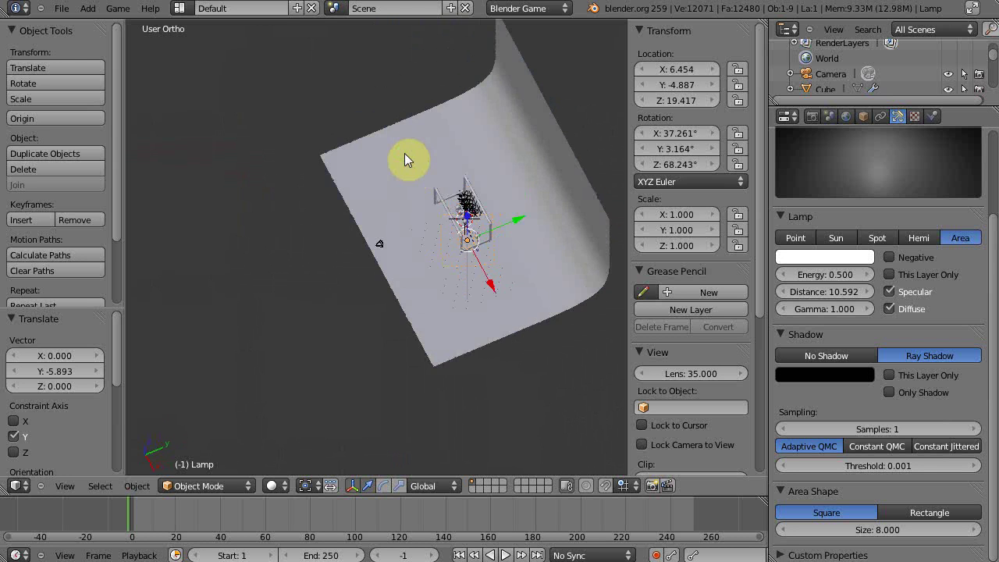
{"action": "key", "text": "KP_3"}
Test-render the area lamp, raise shadow samples from 1 to 4, and re-render
{"action": "key", "text": "F12"}
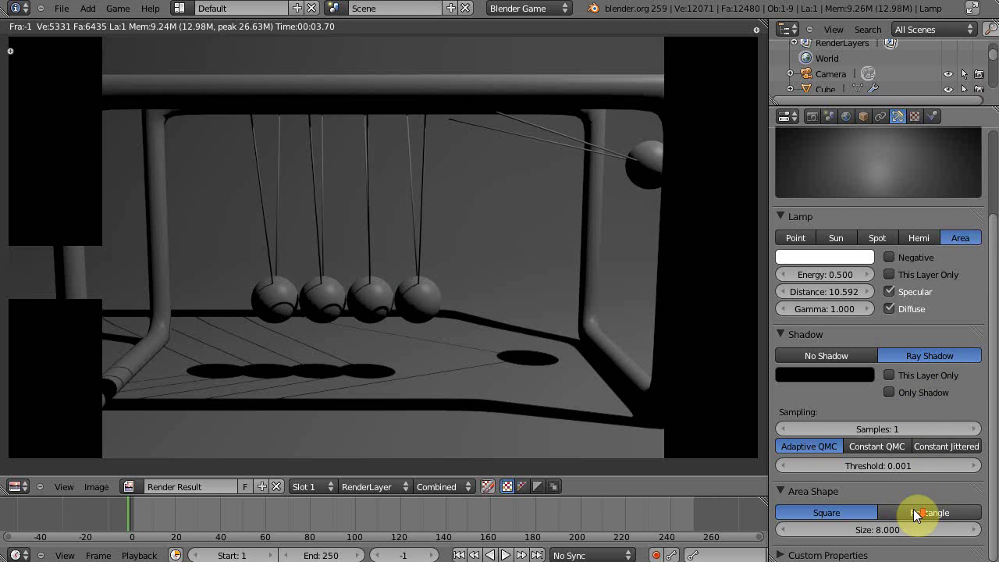
{"action": "left_click", "coordinate": [972, 429]}
{"action": "left_click", "coordinate": [973, 429]}
{"action": "left_click", "coordinate": [973, 429]}
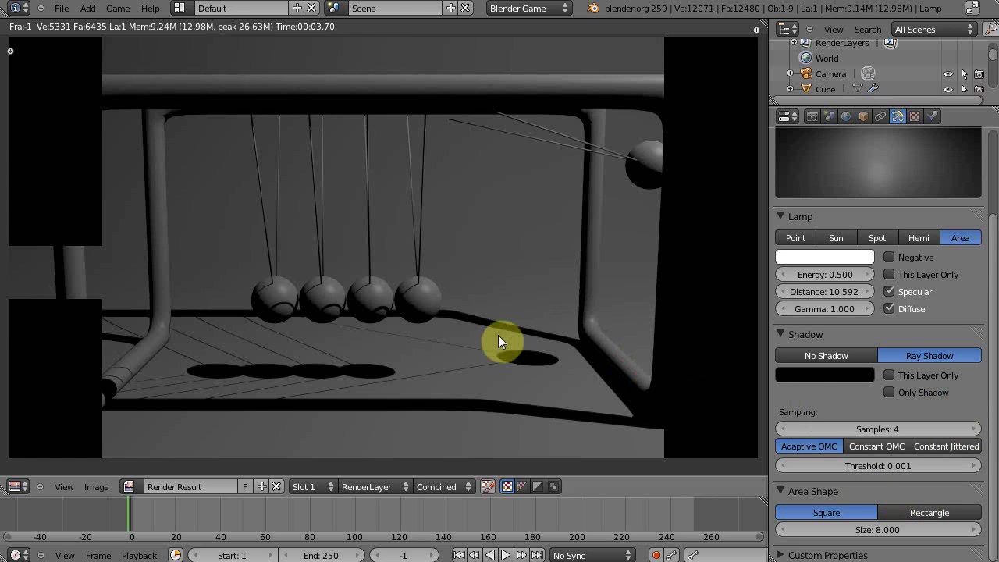
{"action": "key", "text": "F12"}
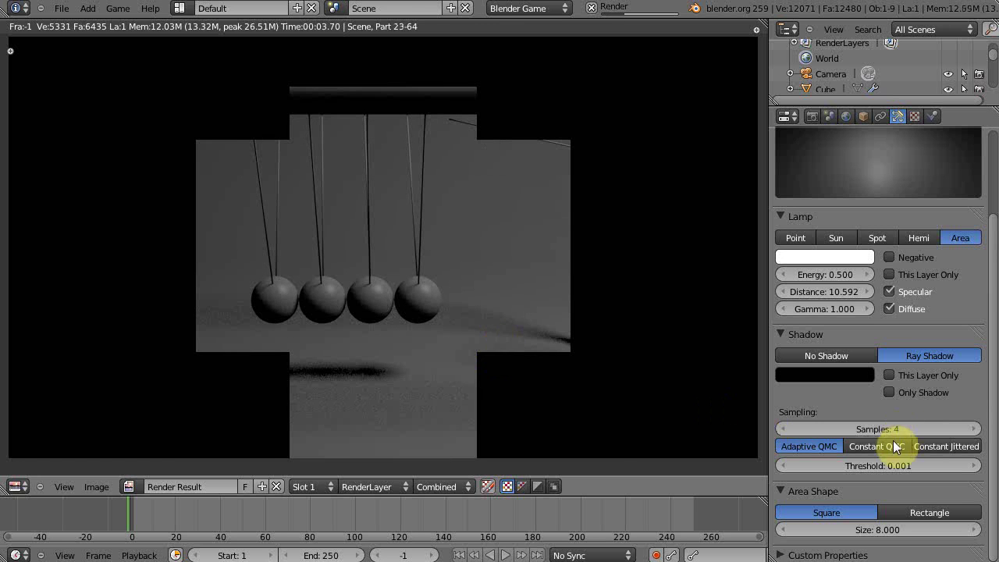
{"action": "key", "text": "Escape"}
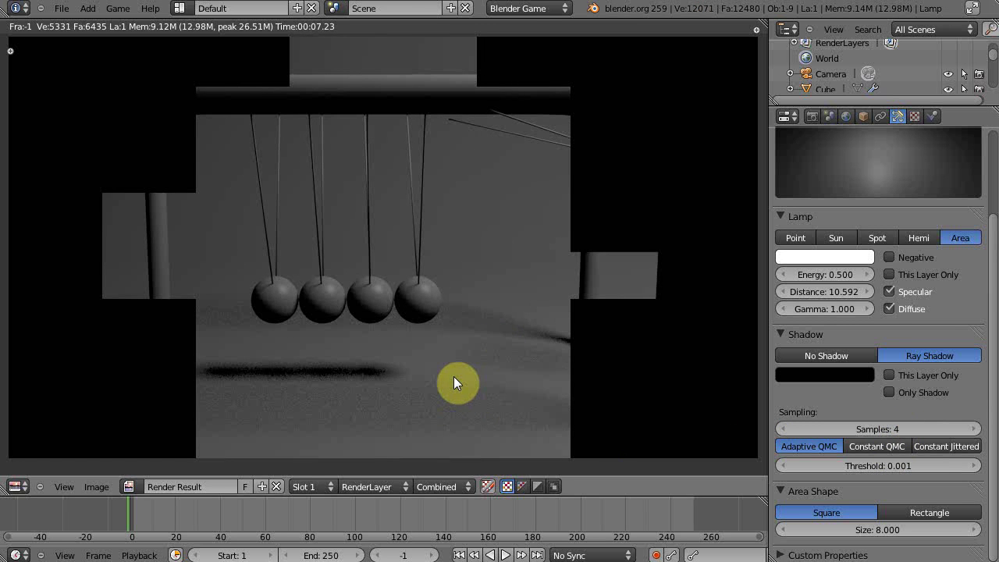
{"action": "key", "text": "Escape"}
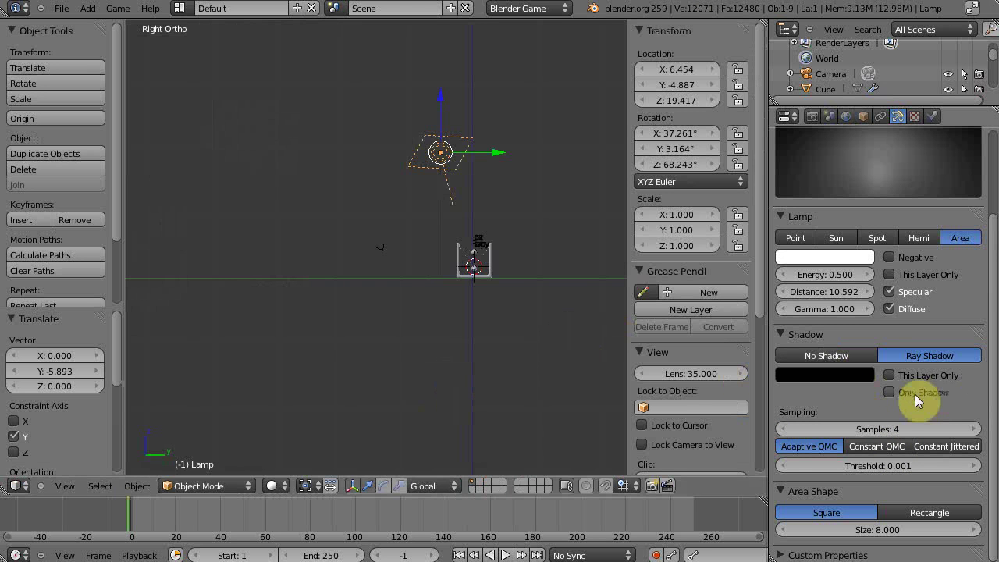
Increase the shadow samples to 8 and render again to check the soft shadows
{"action": "left_click", "coordinate": [965, 428]}
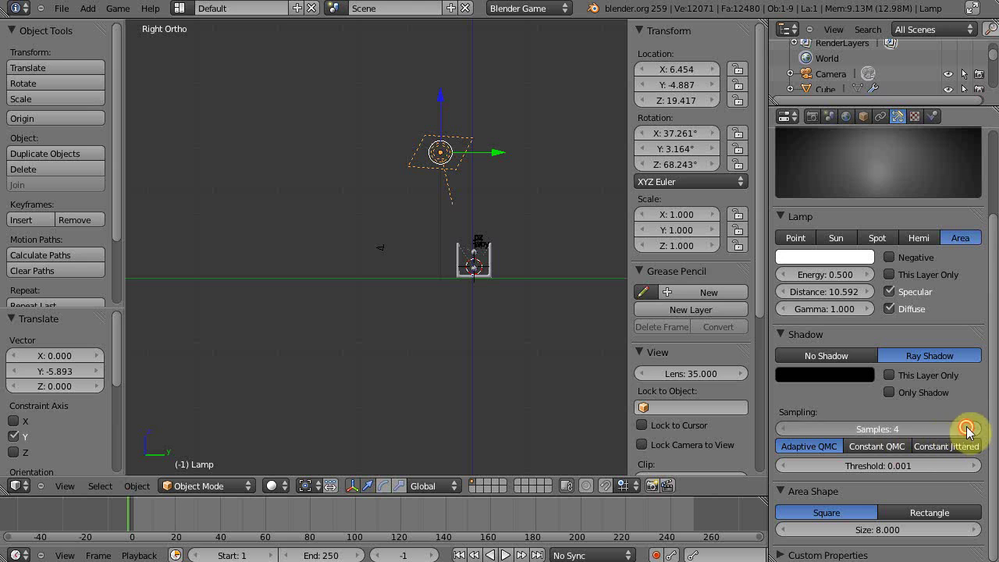
{"action": "left_click", "coordinate": [966, 429]}
{"action": "left_click", "coordinate": [966, 428]}
{"action": "left_click", "coordinate": [966, 428]}
{"action": "key", "text": "F12"}
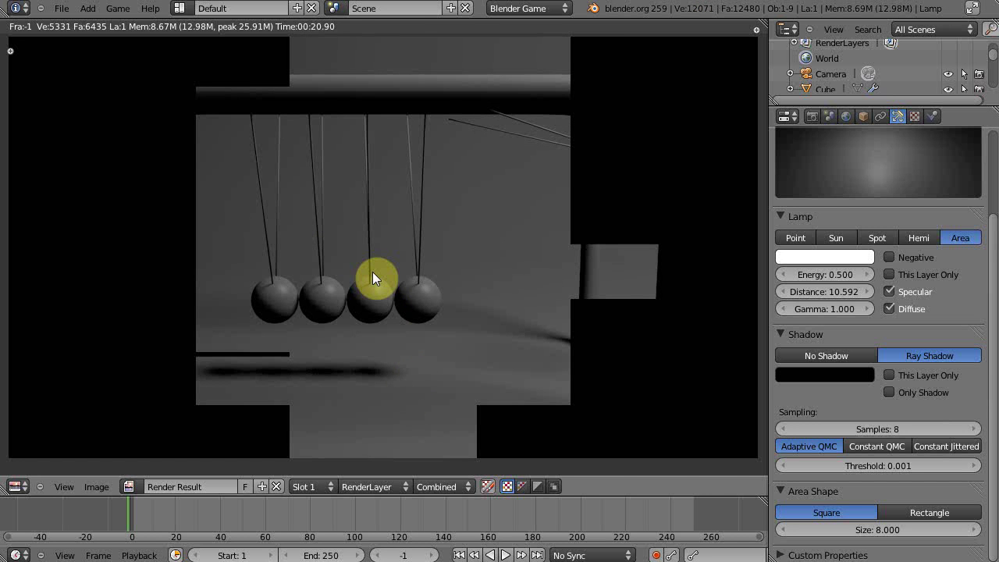
{"action": "key", "text": "Escape"}
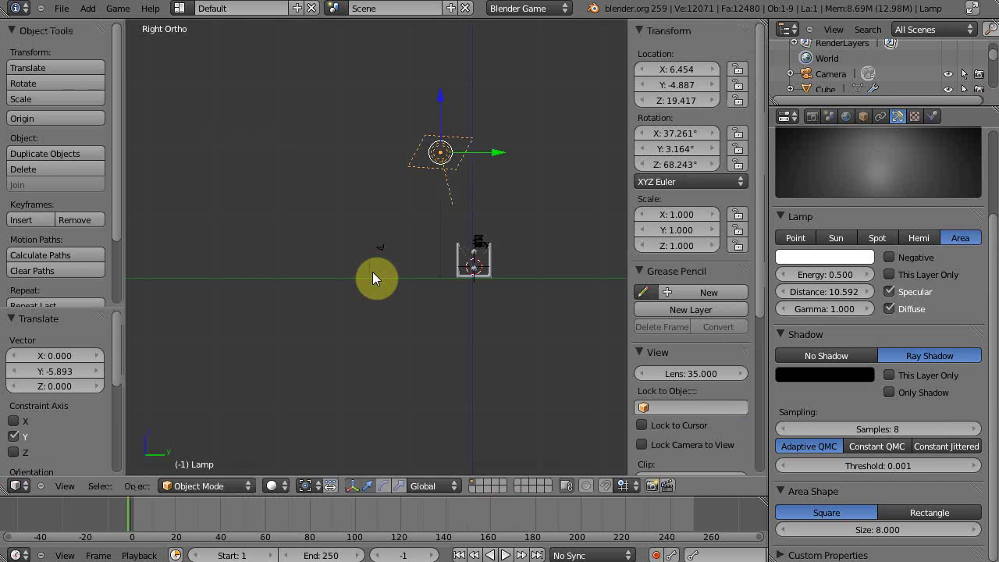
Switch the render engine to Blender Render and return to the World settings
{"action": "left_click", "coordinate": [846, 116]}
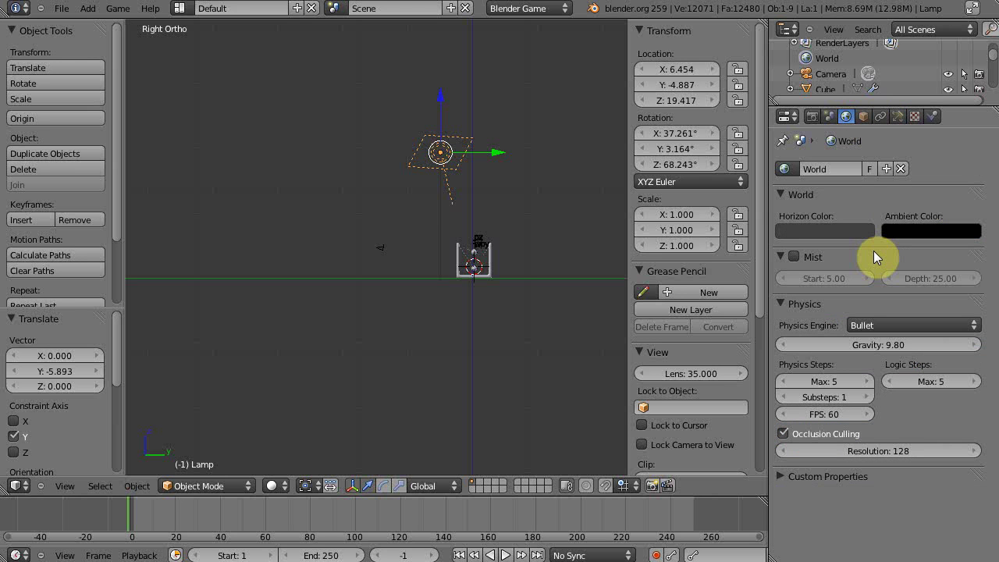
{"action": "left_click", "coordinate": [531, 11]}
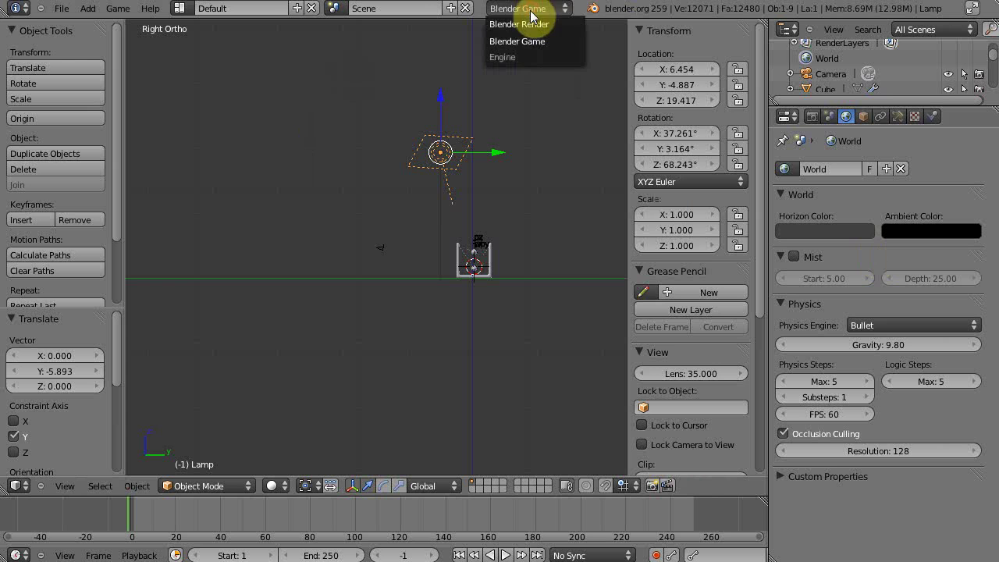
{"action": "left_click", "coordinate": [527, 22]}
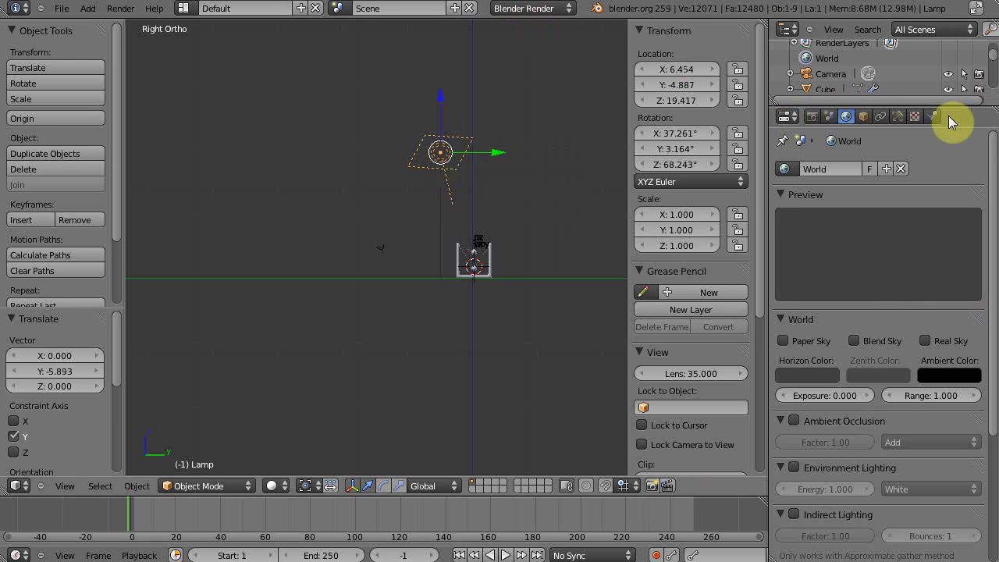
{"action": "left_click", "coordinate": [902, 117]}
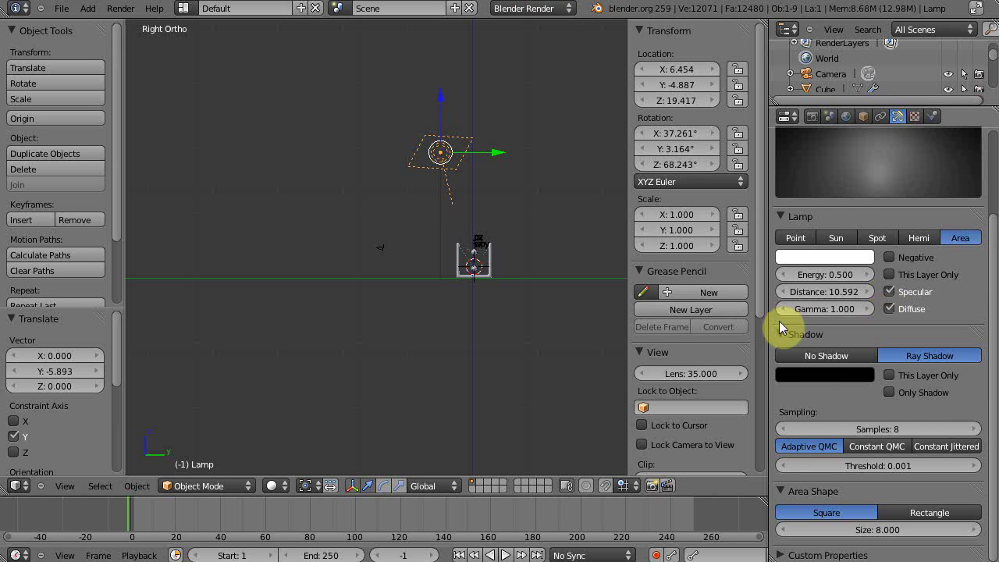
{"action": "scroll", "coordinate": [858, 186], "scroll_direction": "up", "scroll_amount": 3}
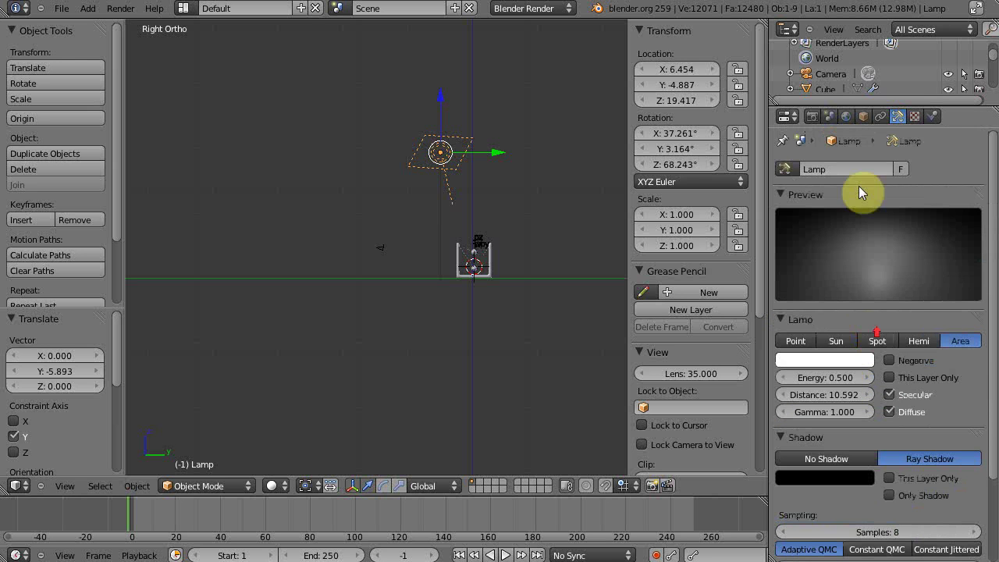
{"action": "left_click", "coordinate": [845, 116]}
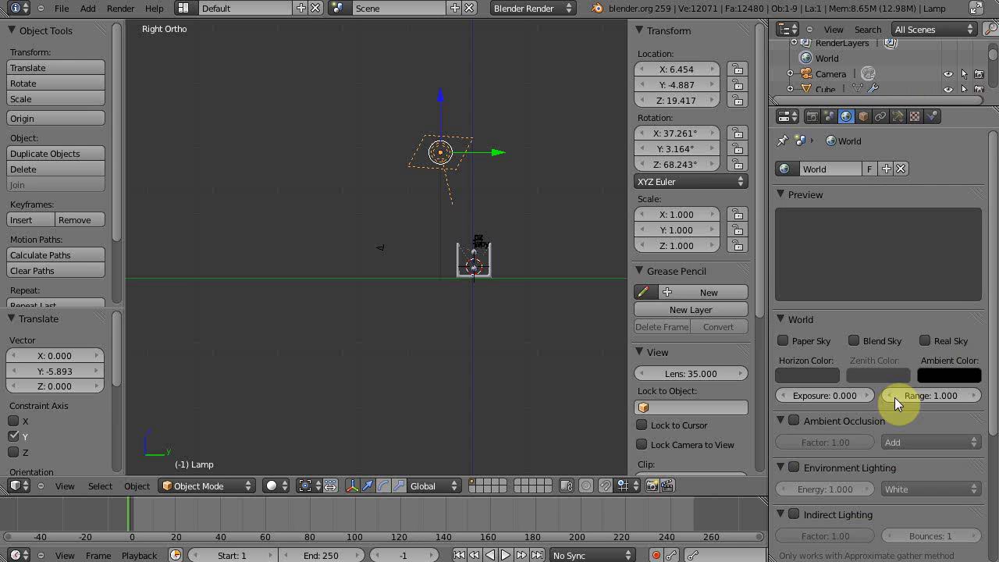
Enable environment lighting with energy 2.000, sourced from the sky texture
{"action": "left_click", "coordinate": [794, 467]}
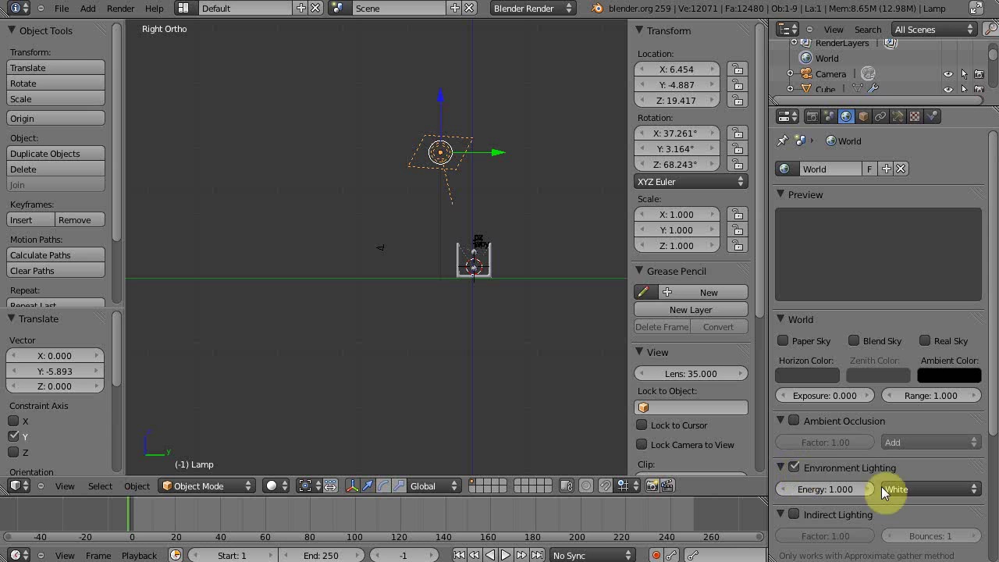
{"action": "left_click", "coordinate": [832, 489]}
{"action": "type", "text": "2"}
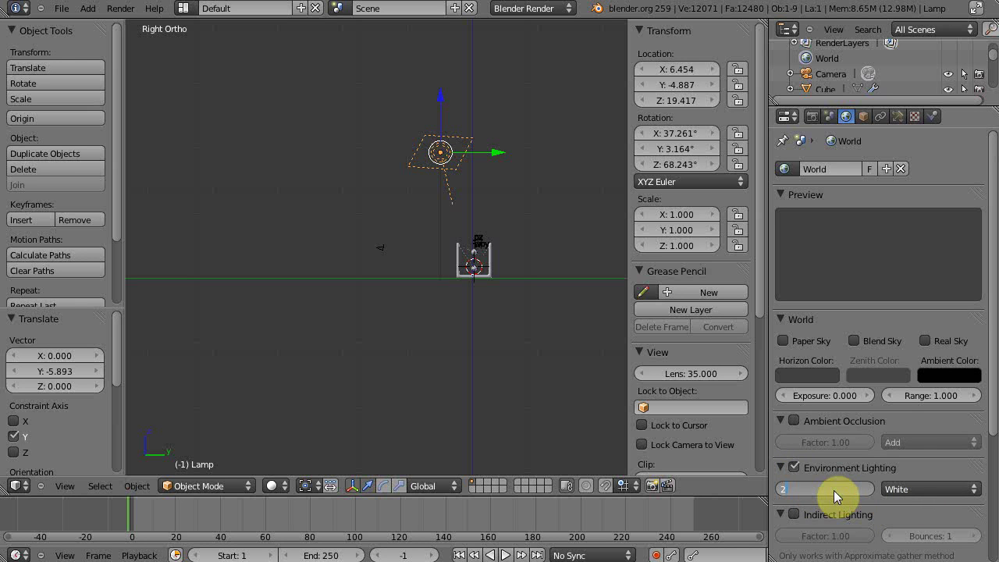
{"action": "key", "text": "Return"}
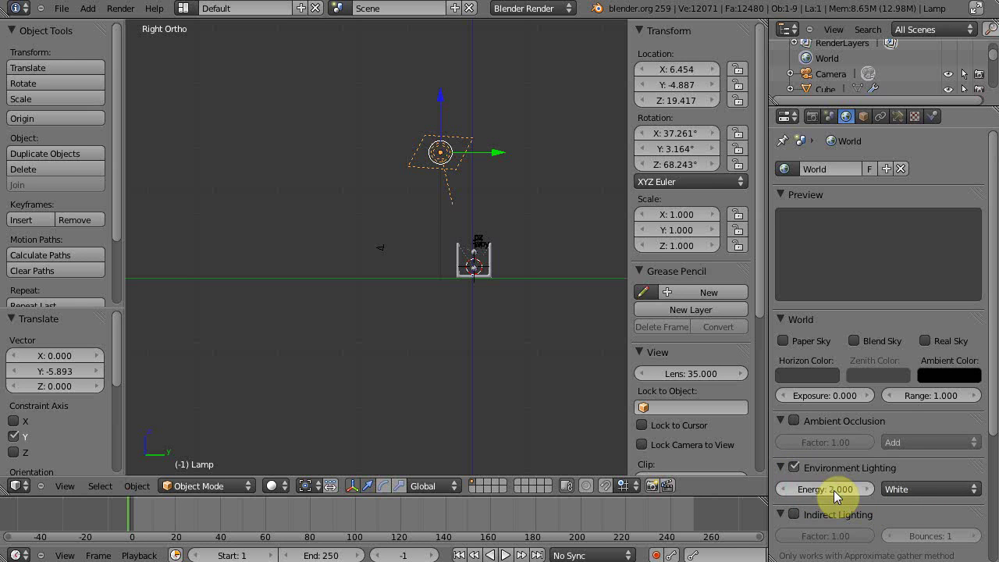
{"action": "left_click", "coordinate": [918, 489]}
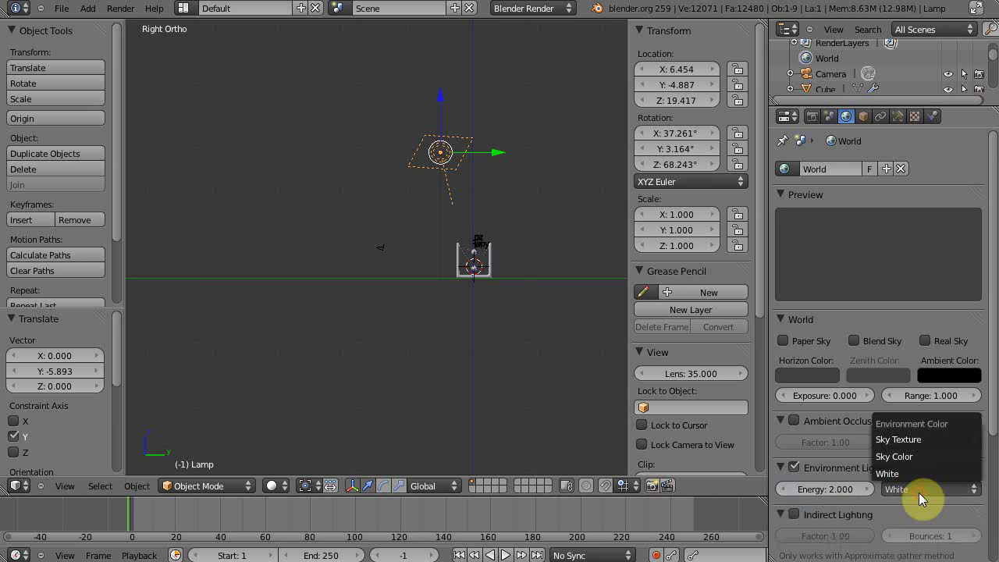
{"action": "left_click", "coordinate": [906, 440]}
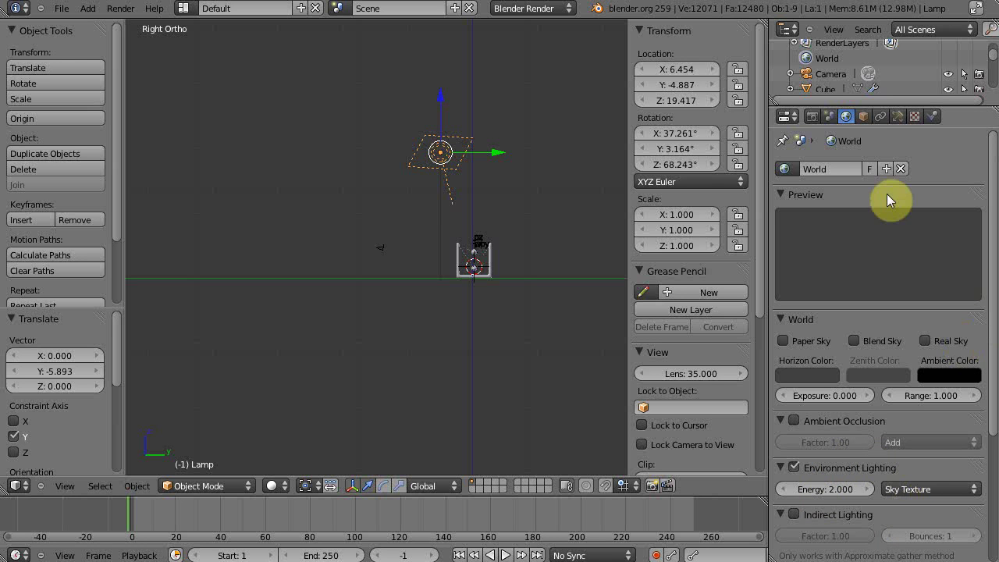
Add a new World-context texture and begin naming it 'Sky Tex'
{"action": "left_click", "coordinate": [915, 117]}
{"action": "left_click", "coordinate": [797, 170]}
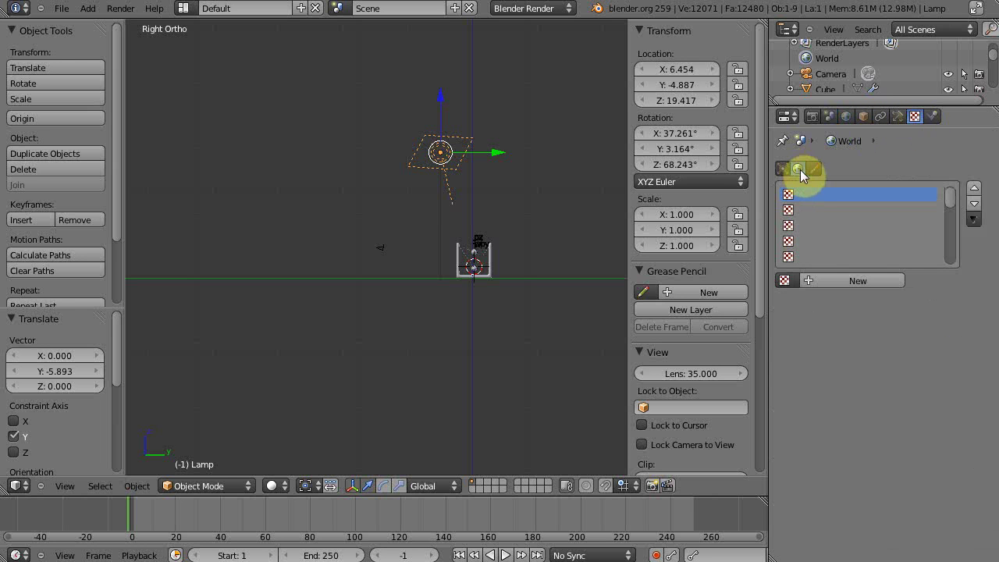
{"action": "left_click", "coordinate": [843, 281]}
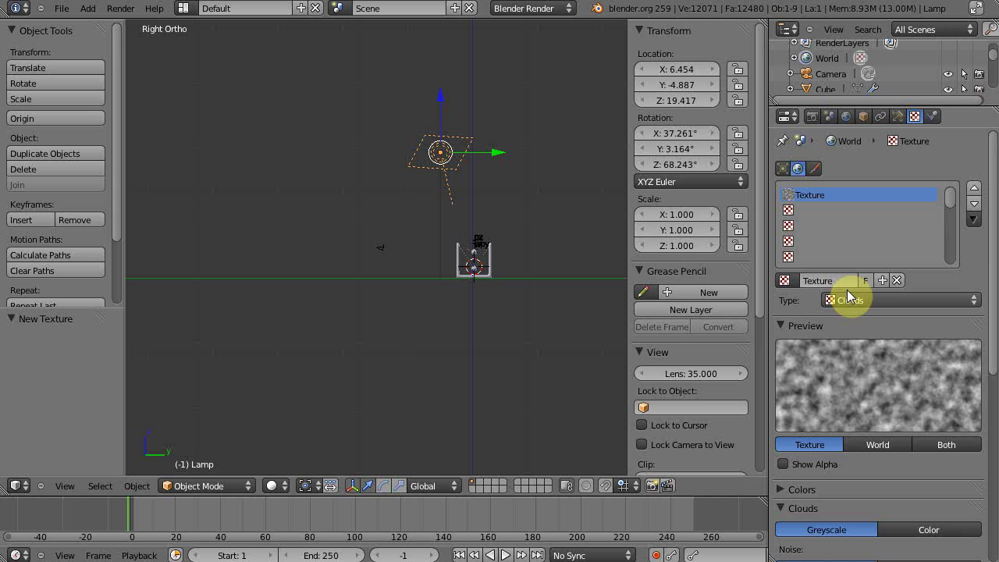
{"action": "type", "text": "Sky"}
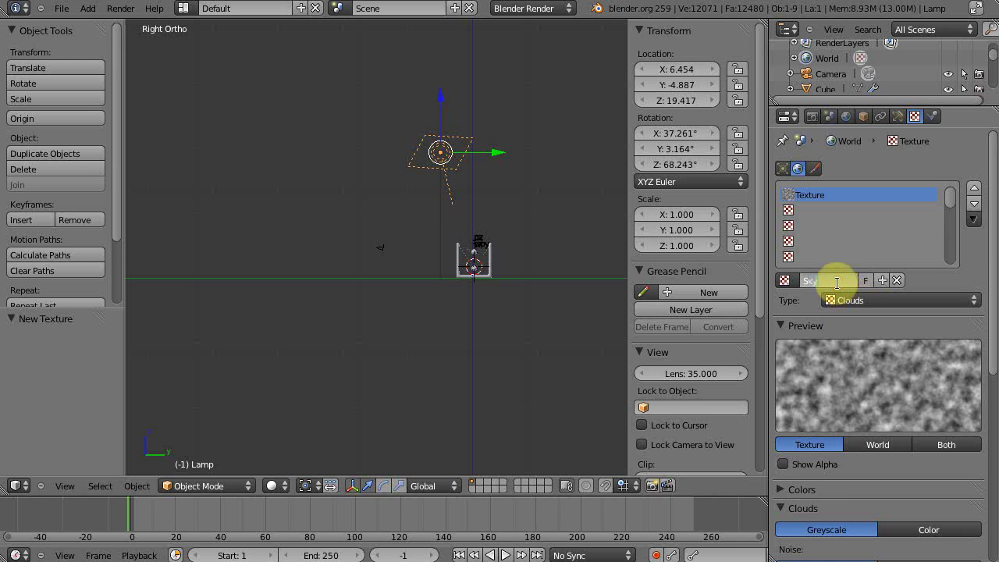
{"action": "type", "text": " Texture"}
Confirm the texture name Sky Texture and set its type to Image or Movie
{"action": "key", "text": "Return"}
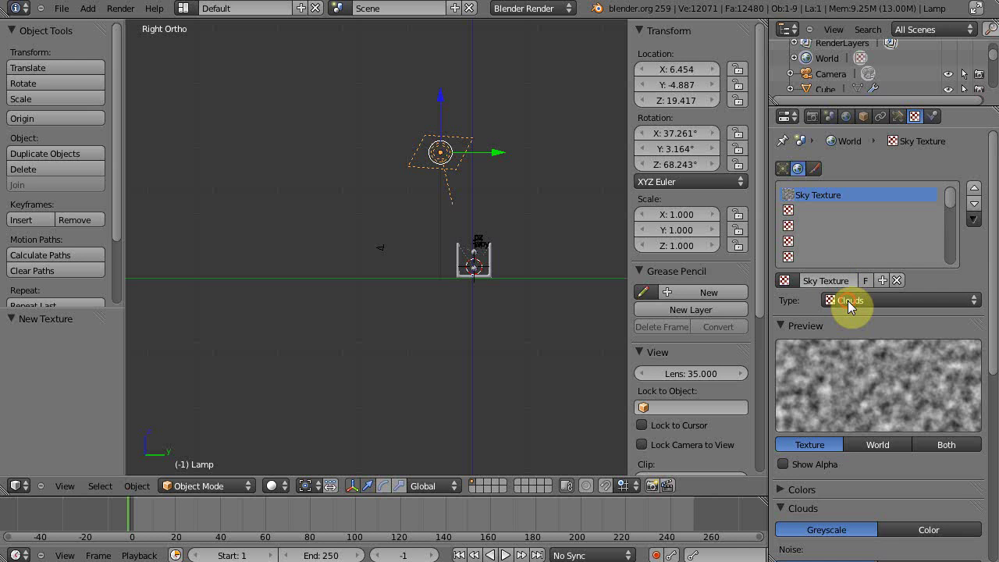
{"action": "left_click", "coordinate": [847, 302]}
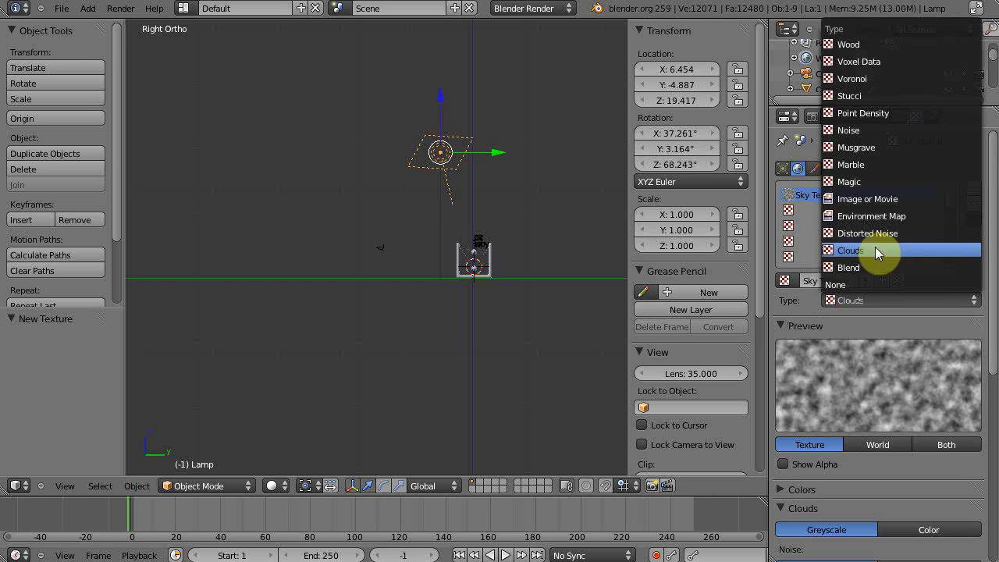
{"action": "left_click", "coordinate": [878, 201]}
{"action": "scroll", "coordinate": [926, 480], "scroll_direction": "down", "scroll_amount": 1}
{"action": "scroll", "coordinate": [925, 480], "scroll_direction": "down", "scroll_amount": 3}
Load RenoSuburb01_sm.hdr from Desktop > HDR images into the texture
{"action": "left_click", "coordinate": [916, 402]}
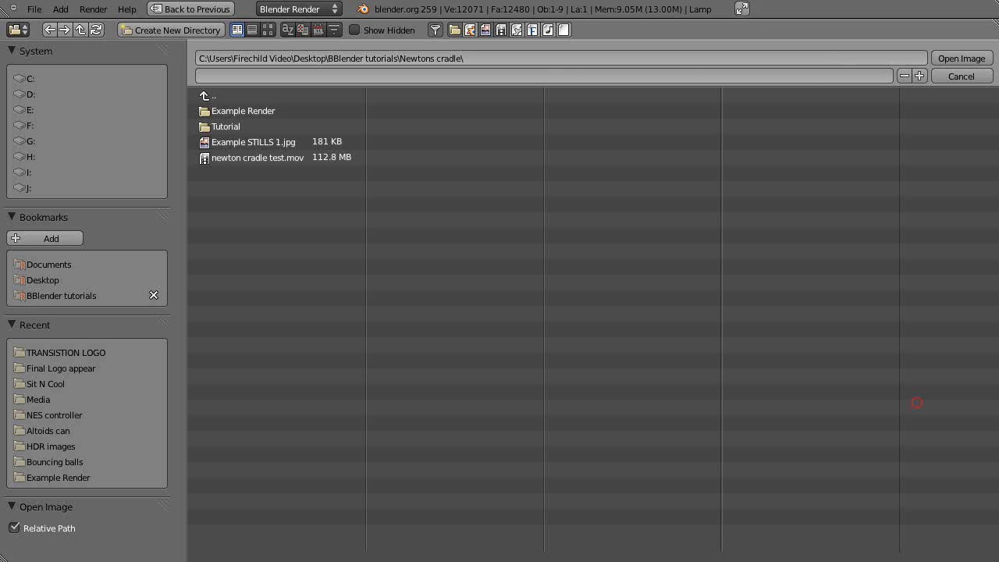
{"action": "left_click", "coordinate": [19, 279]}
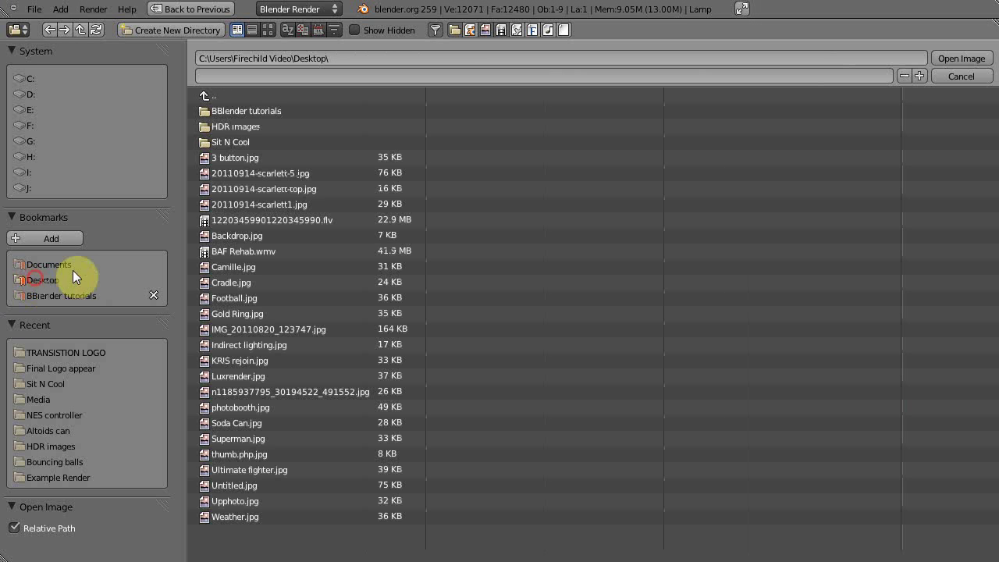
{"action": "left_click", "coordinate": [238, 128]}
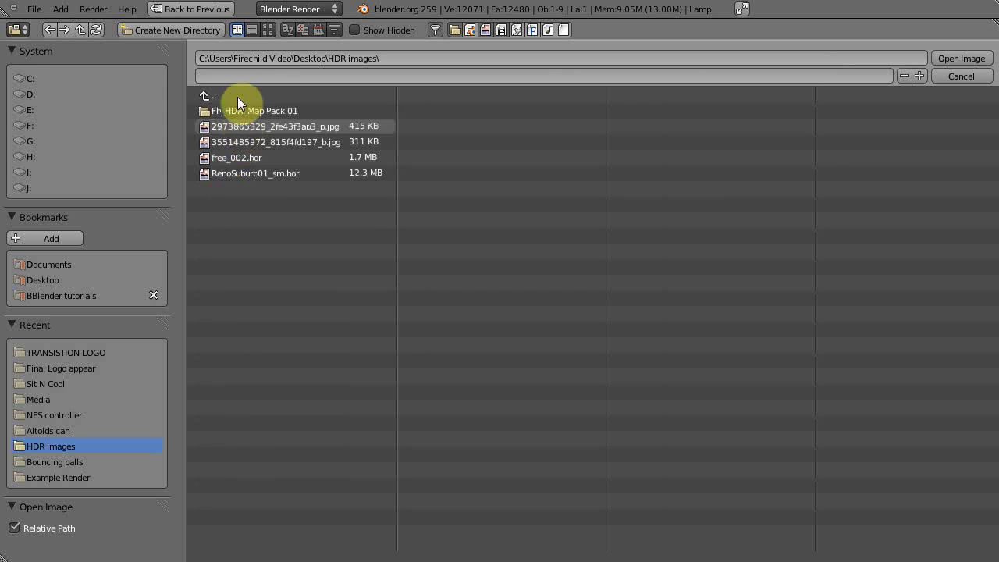
{"action": "left_click", "coordinate": [267, 29]}
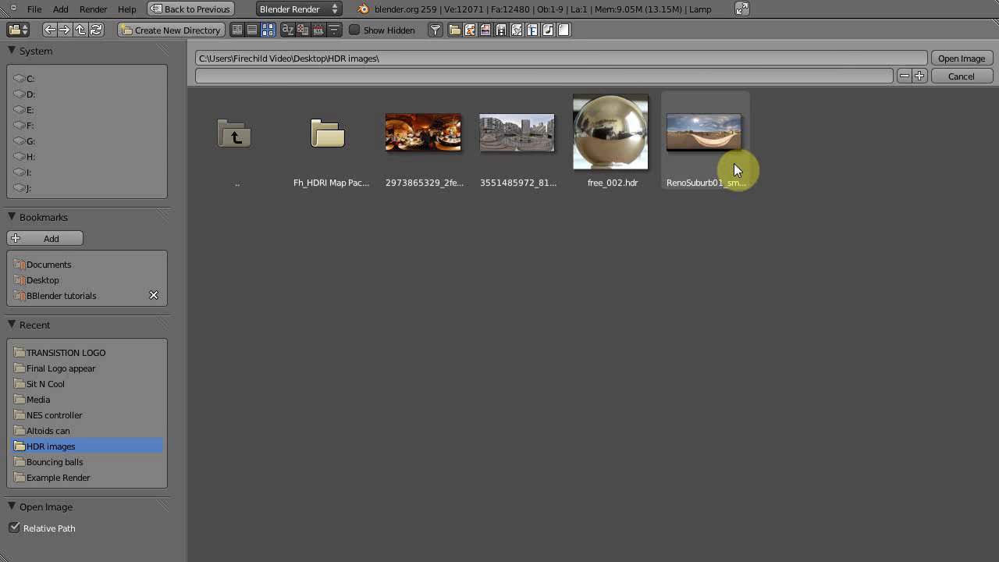
{"action": "left_click", "coordinate": [706, 130]}
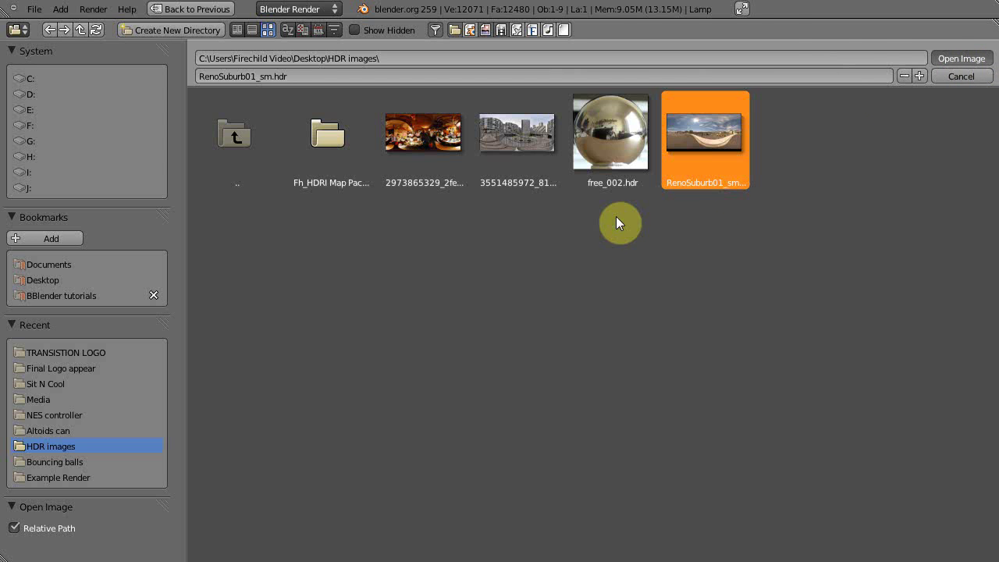
{"action": "key", "text": "Return"}
Map the HDR texture with AngMap coordinates and let it influence the Horizon
{"action": "scroll", "coordinate": [890, 409], "scroll_direction": "down", "scroll_amount": 4}
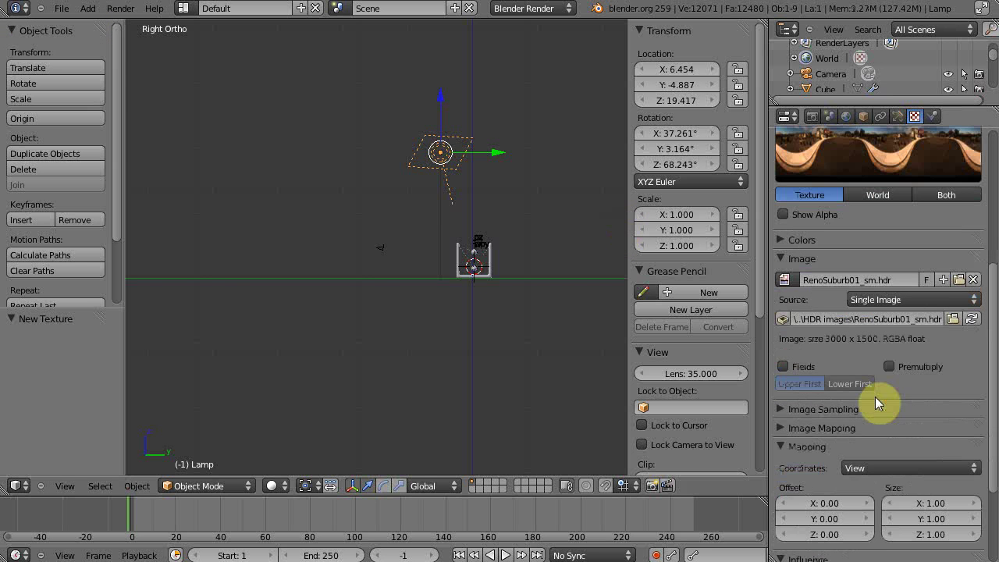
{"action": "scroll", "coordinate": [877, 394], "scroll_direction": "down", "scroll_amount": 1}
{"action": "scroll", "coordinate": [870, 399], "scroll_direction": "up", "scroll_amount": 5}
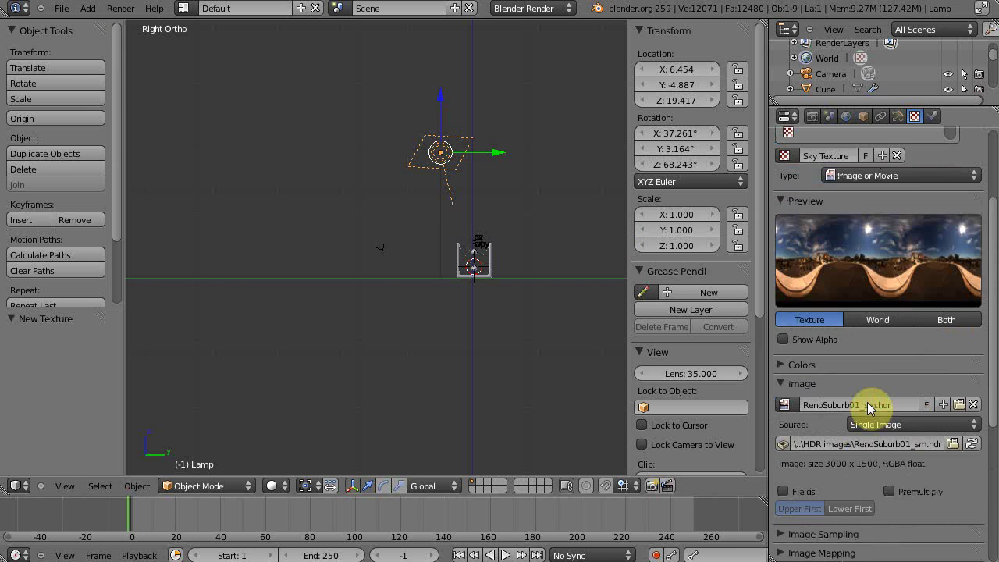
{"action": "scroll", "coordinate": [867, 402], "scroll_direction": "down", "scroll_amount": 7}
{"action": "left_click", "coordinate": [893, 374]}
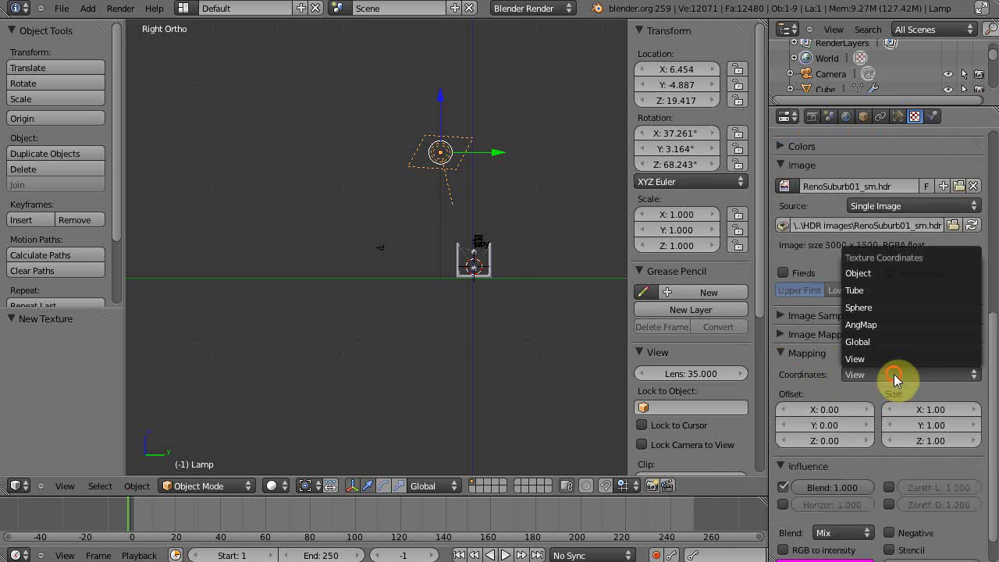
{"action": "left_click", "coordinate": [870, 326]}
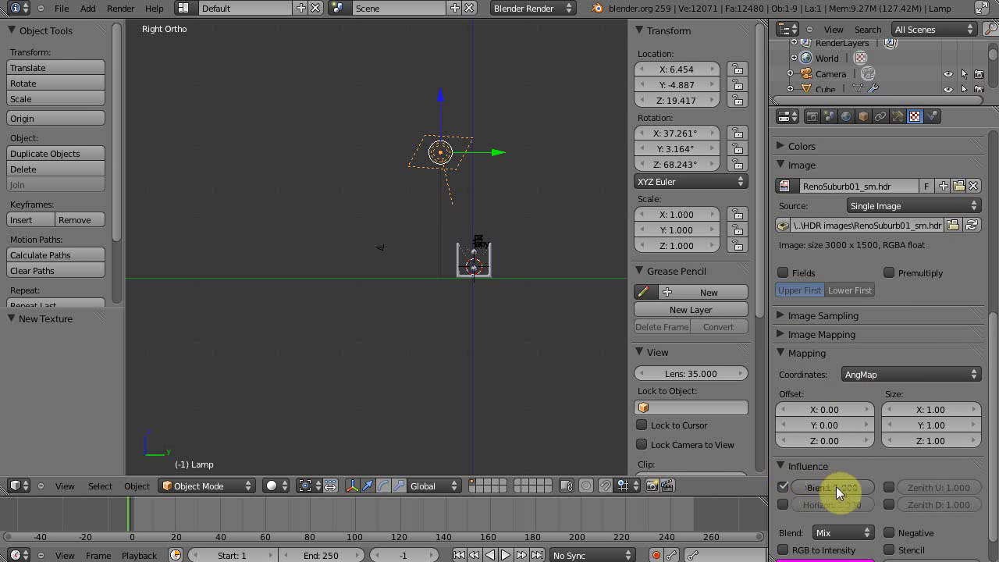
{"action": "scroll", "coordinate": [836, 486], "scroll_direction": "down", "scroll_amount": 1}
{"action": "left_click", "coordinate": [783, 467]}
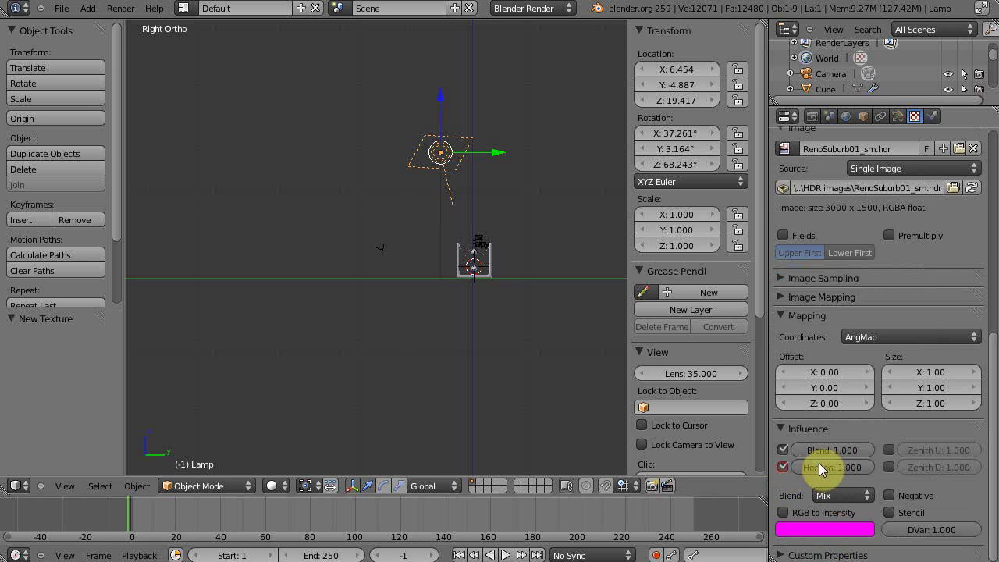
Turn on Real Sky in the World settings
{"action": "scroll", "coordinate": [872, 455], "scroll_direction": "up", "scroll_amount": 10}
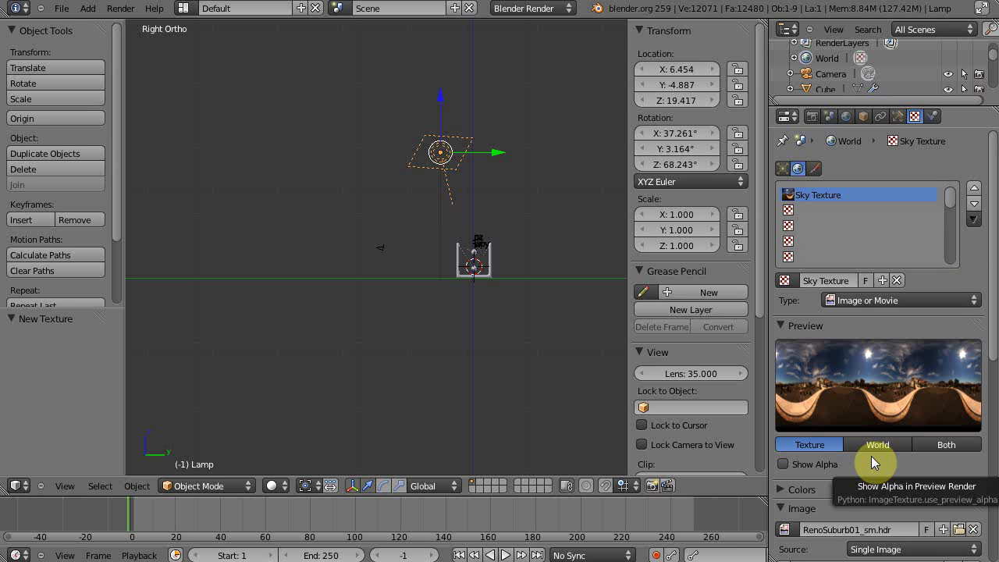
{"action": "left_click", "coordinate": [846, 116]}
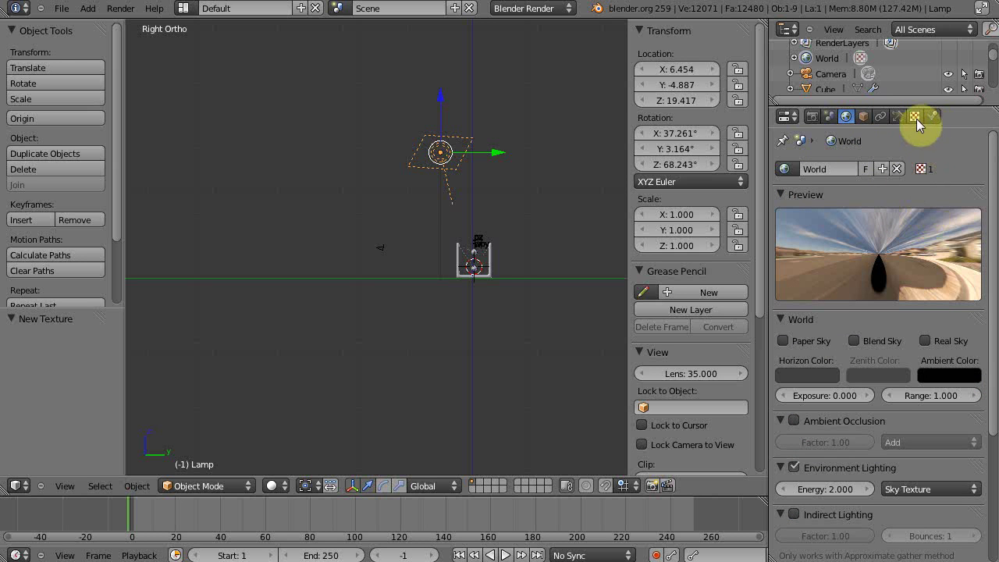
{"action": "left_click", "coordinate": [925, 342]}
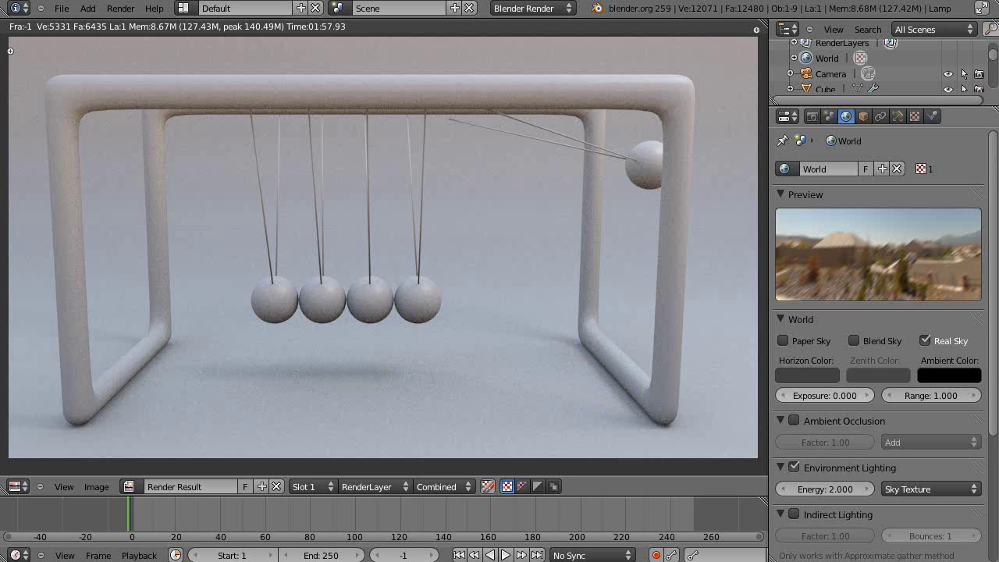
Review the rendered sky-lit test image, then return to the 3D viewport
{"action": "scroll", "coordinate": [981, 412], "scroll_direction": "down", "scroll_amount": 5}
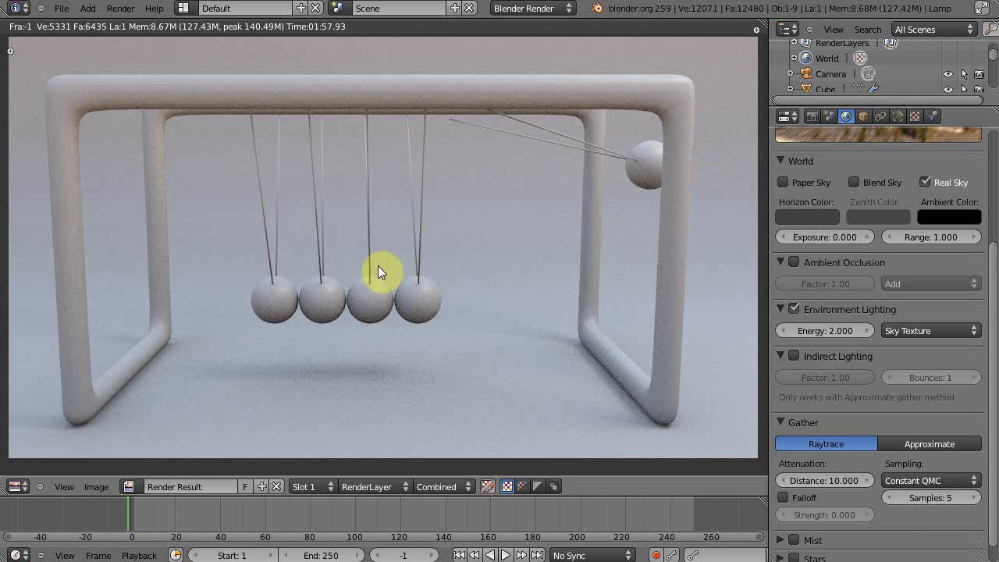
{"action": "key", "text": "Escape"}
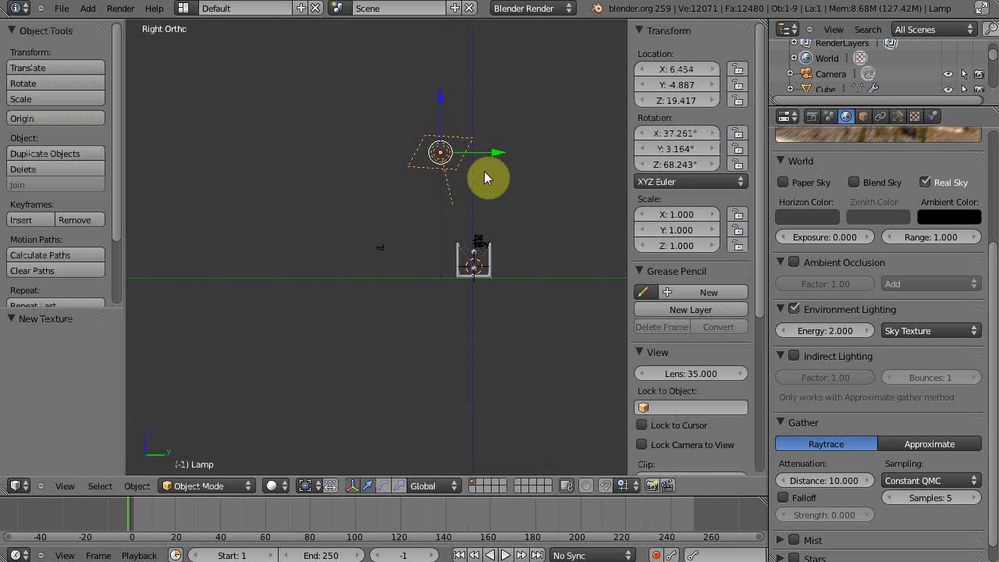
Select the ball sphere and raise its material's specular hardness to about 100
{"action": "right_click", "coordinate": [463, 273]}
{"action": "right_click", "coordinate": [474, 258]}
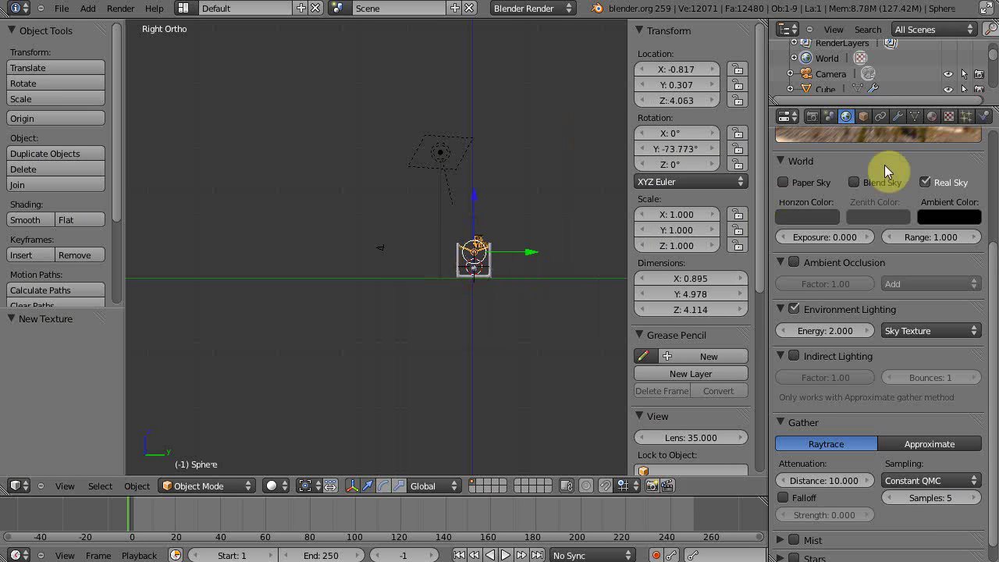
{"action": "left_click", "coordinate": [932, 116]}
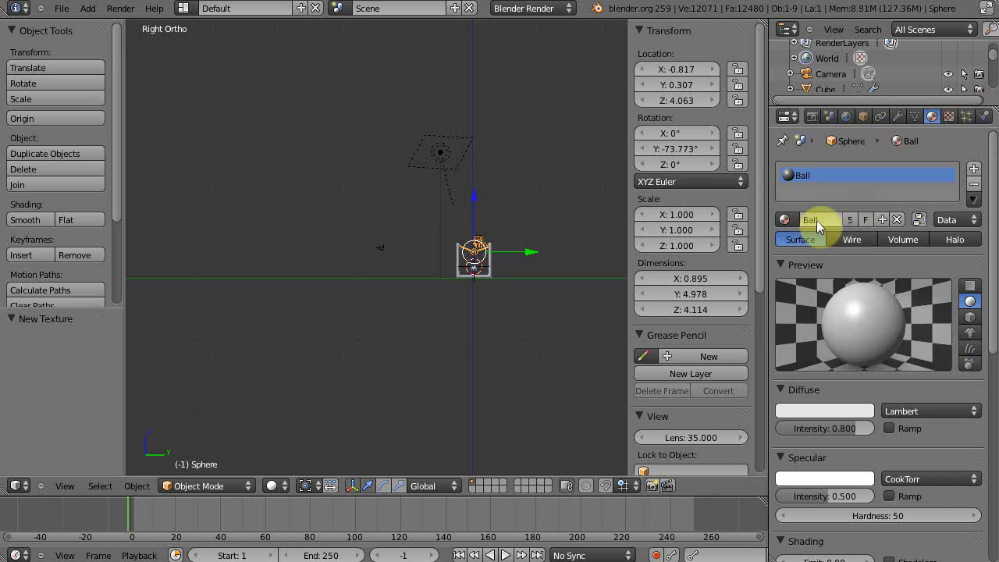
{"action": "middle_click_drag", "start_coordinate": [373, 267], "coordinate": [267, 277]}
{"action": "scroll", "coordinate": [503, 275], "scroll_direction": "up", "scroll_amount": 5}
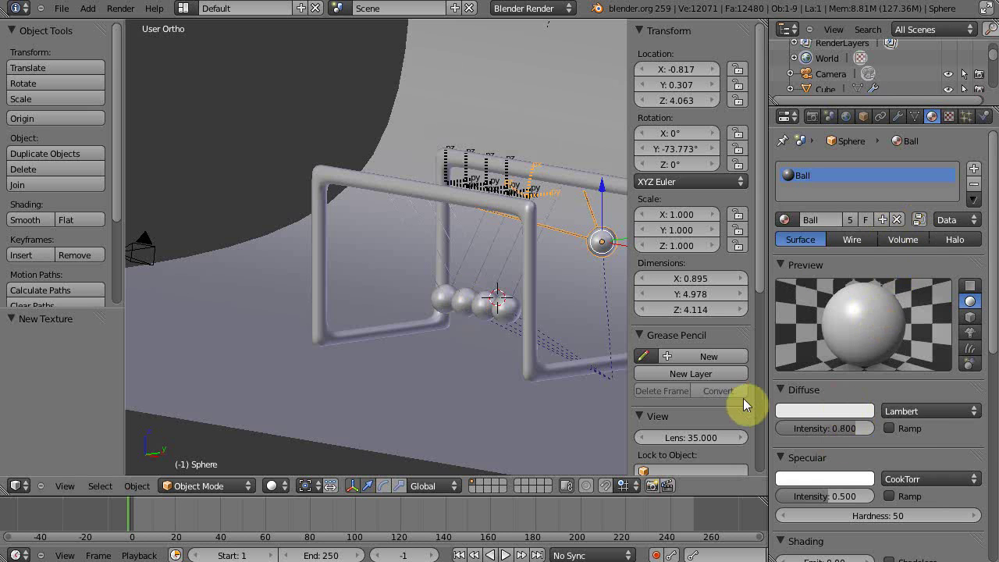
{"action": "scroll", "coordinate": [903, 421], "scroll_direction": "down", "scroll_amount": 5}
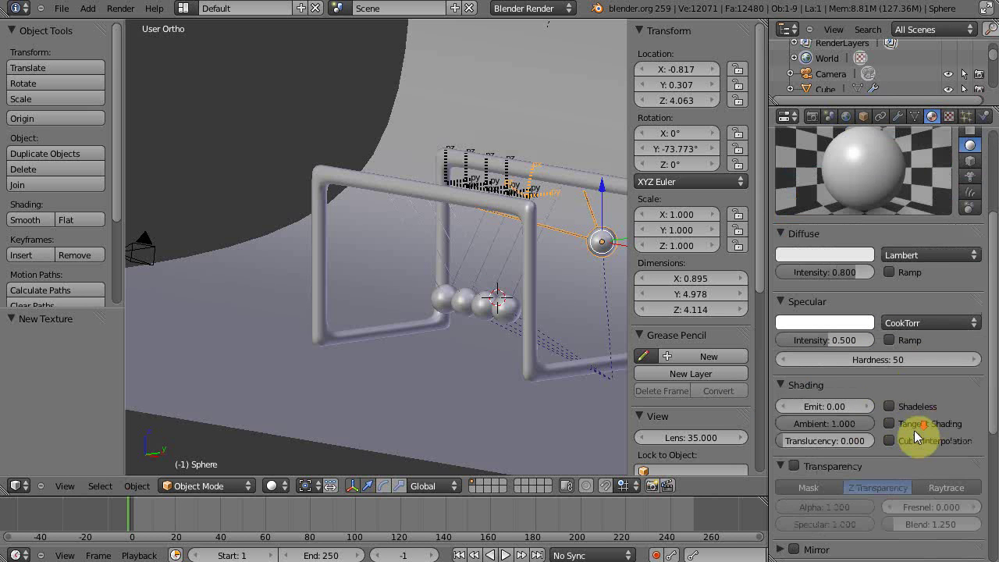
{"action": "scroll", "coordinate": [913, 429], "scroll_direction": "down", "scroll_amount": 3}
{"action": "scroll", "coordinate": [857, 306], "scroll_direction": "up", "scroll_amount": 3}
{"action": "left_click_drag", "start_coordinate": [872, 357], "coordinate": [936, 357]}
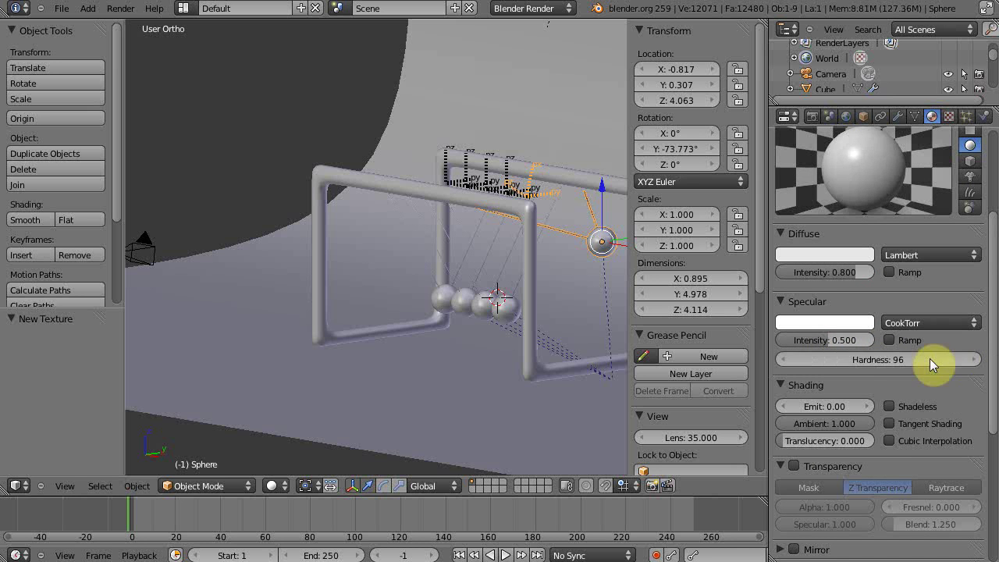
{"action": "scroll", "coordinate": [960, 384], "scroll_direction": "down", "scroll_amount": 3}
{"action": "scroll", "coordinate": [932, 369], "scroll_direction": "down", "scroll_amount": 4}
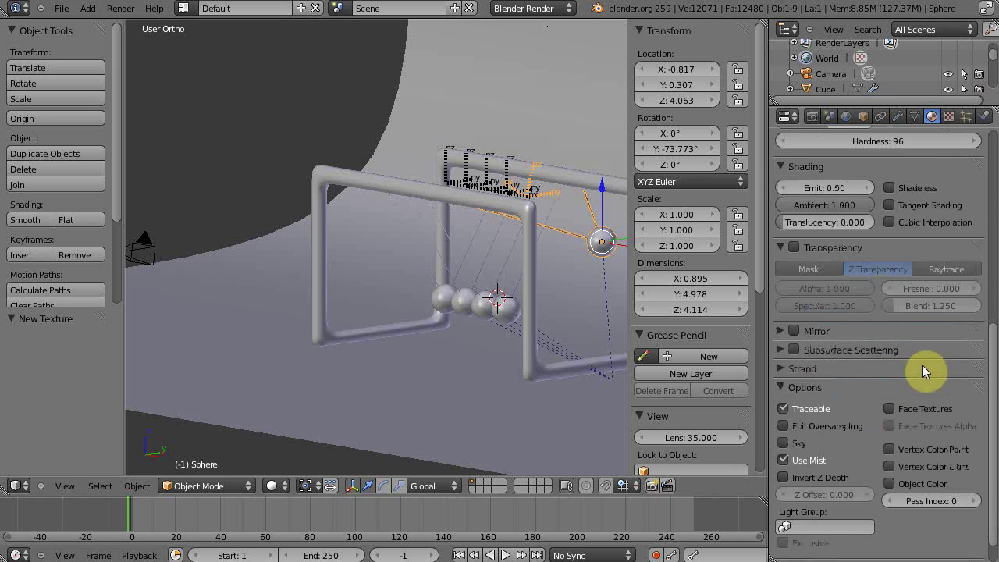
Enable Mirror on the ball material with reflectivity 0.569 and depth 3
{"action": "left_click", "coordinate": [781, 246]}
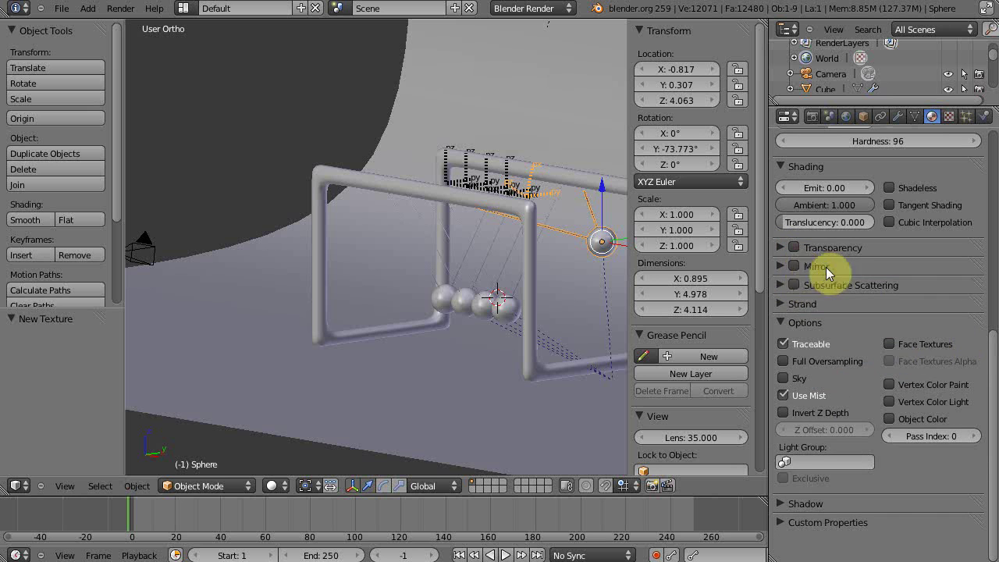
{"action": "left_click", "coordinate": [792, 266]}
{"action": "left_click", "coordinate": [781, 265]}
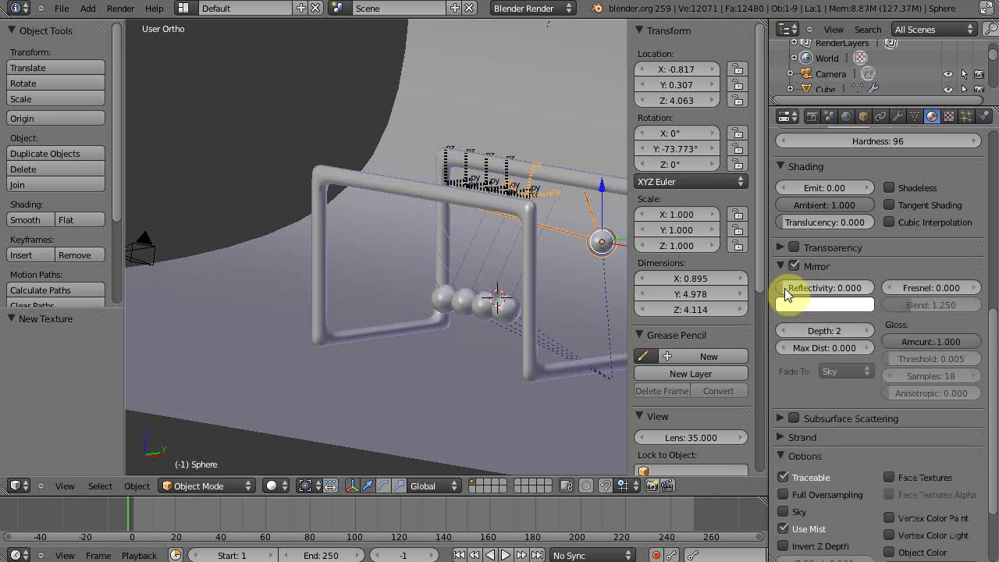
{"action": "left_click_drag", "start_coordinate": [785, 295], "coordinate": [837, 298]}
{"action": "scroll", "coordinate": [858, 308], "scroll_direction": "up", "scroll_amount": 8}
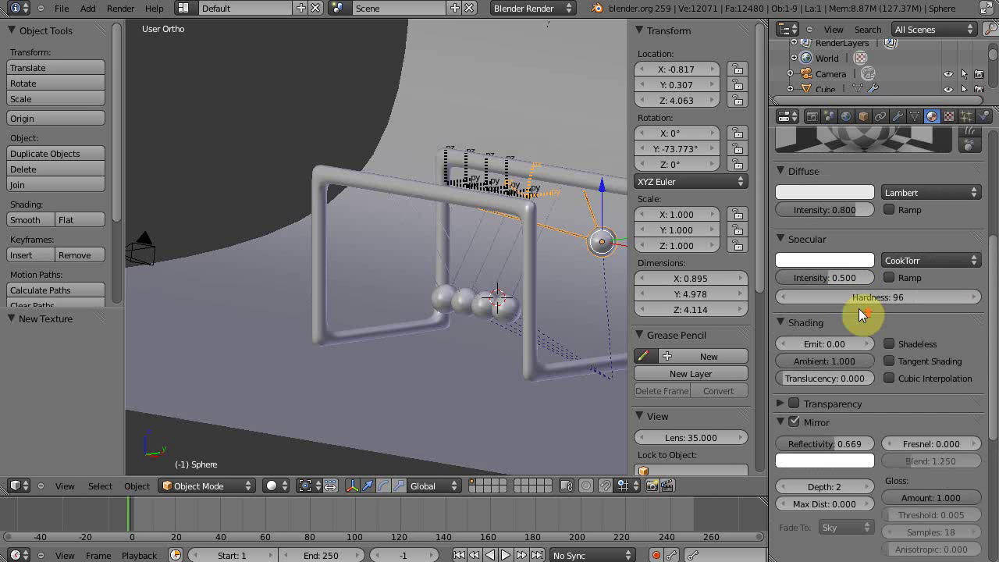
{"action": "scroll", "coordinate": [880, 358], "scroll_direction": "down", "scroll_amount": 8}
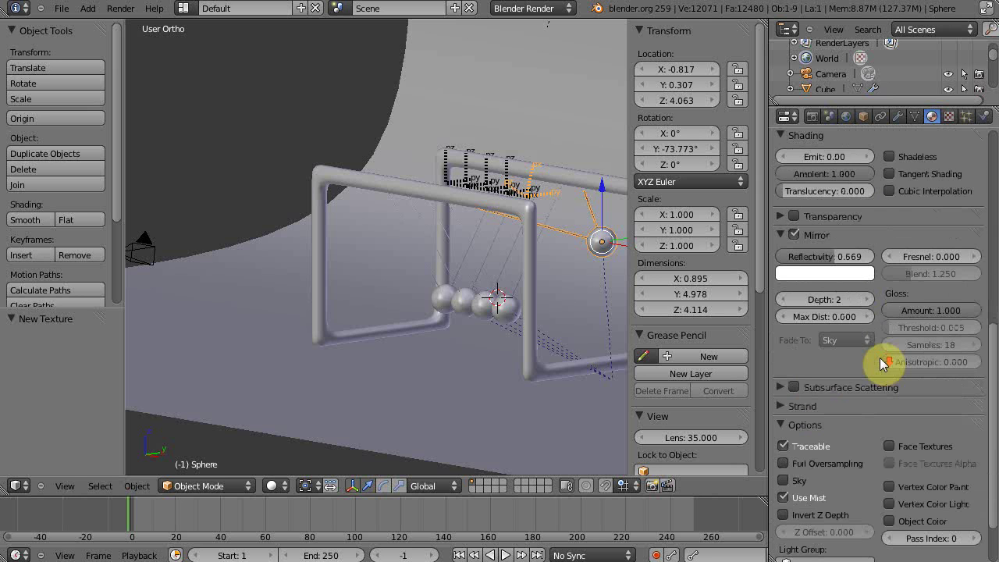
{"action": "left_click", "coordinate": [866, 300]}
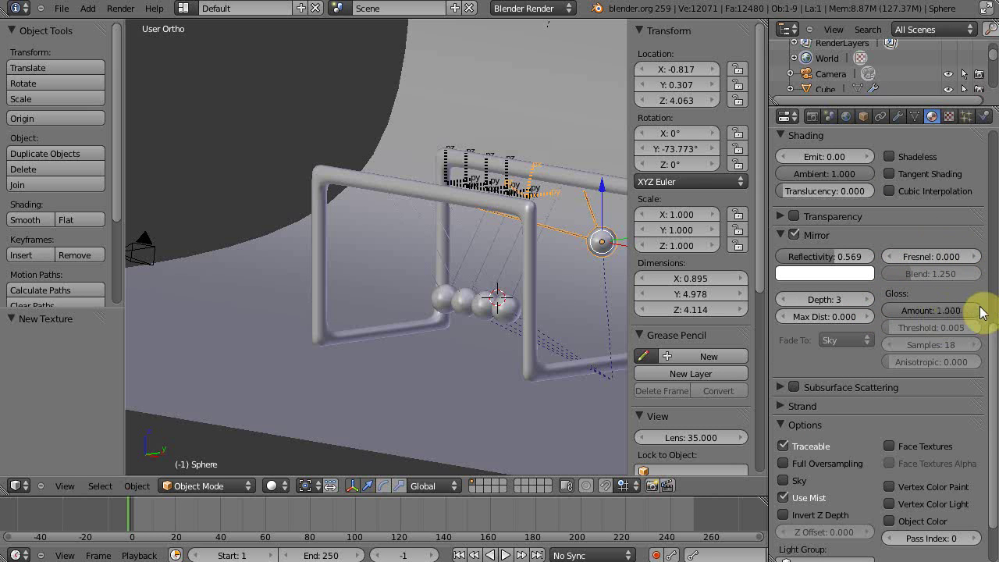
Lower the mirror gloss amount to about 0.887 for slightly blurred reflections
{"action": "left_click_drag", "start_coordinate": [978, 315], "coordinate": [971, 315]}
{"action": "scroll", "coordinate": [909, 327], "scroll_direction": "up", "scroll_amount": 3}
{"action": "scroll", "coordinate": [905, 320], "scroll_direction": "up", "scroll_amount": 8}
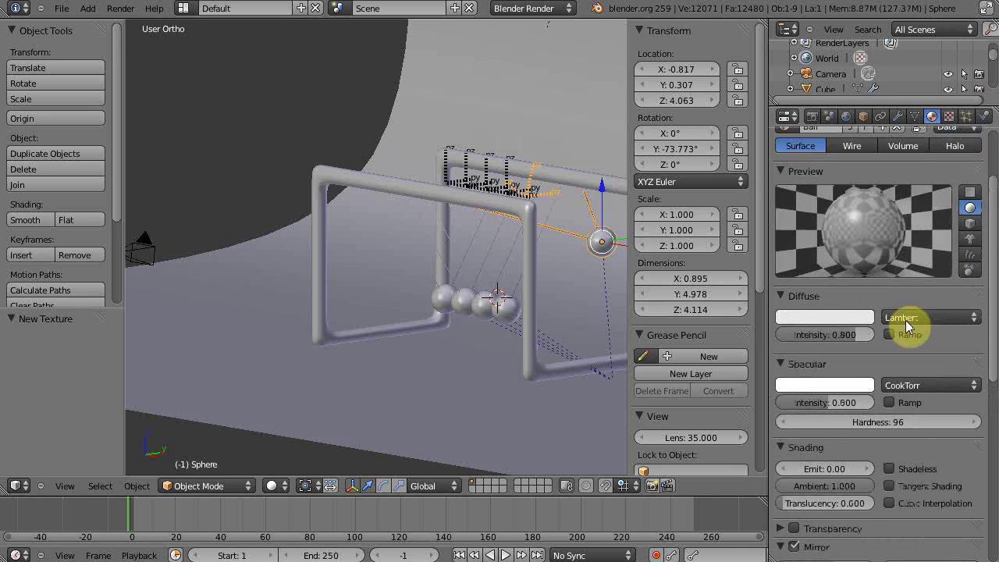
{"action": "scroll", "coordinate": [905, 320], "scroll_direction": "down", "scroll_amount": 7}
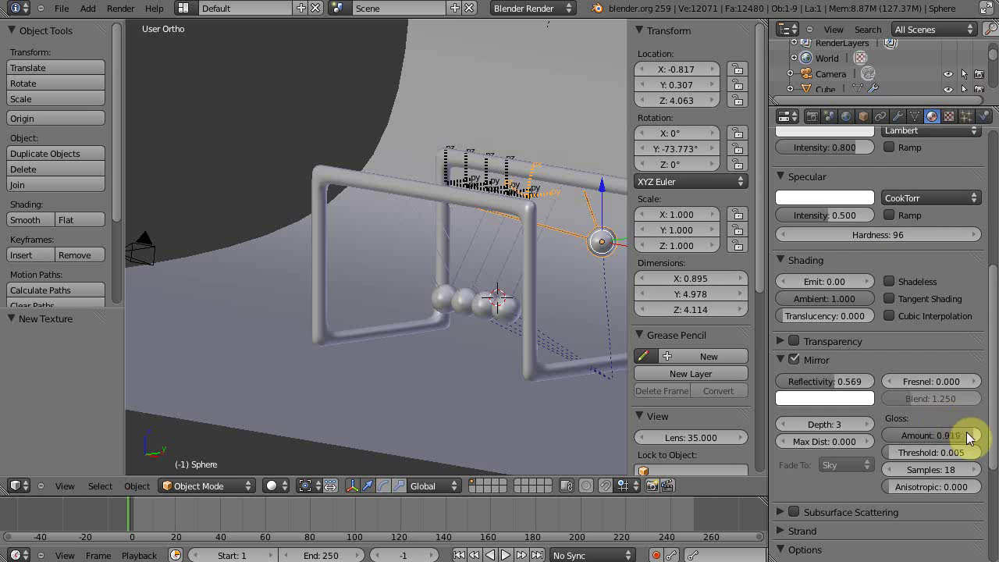
{"action": "left_click_drag", "start_coordinate": [965, 431], "coordinate": [963, 436]}
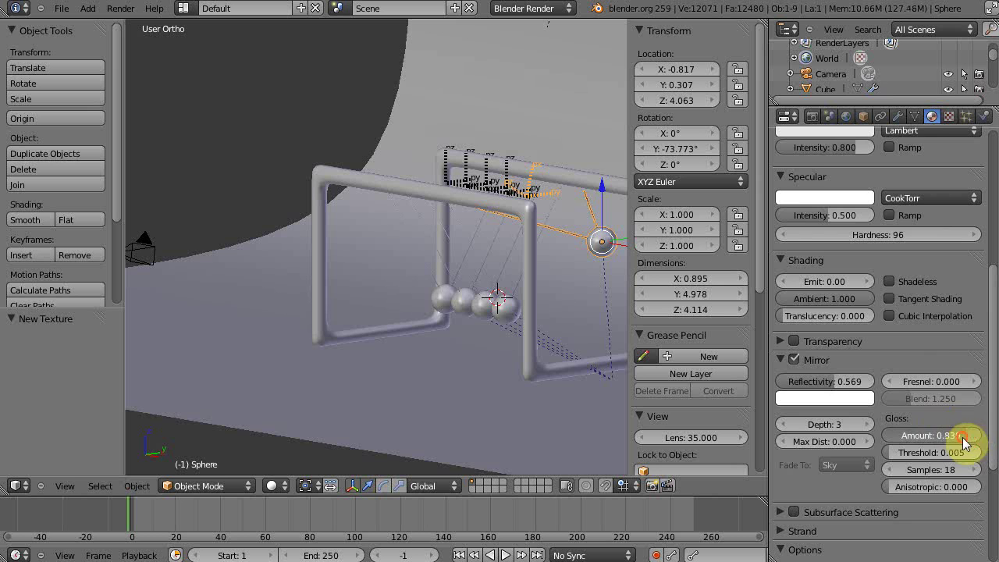
{"action": "scroll", "coordinate": [930, 365], "scroll_direction": "up", "scroll_amount": 5}
{"action": "scroll", "coordinate": [930, 366], "scroll_direction": "down", "scroll_amount": 6}
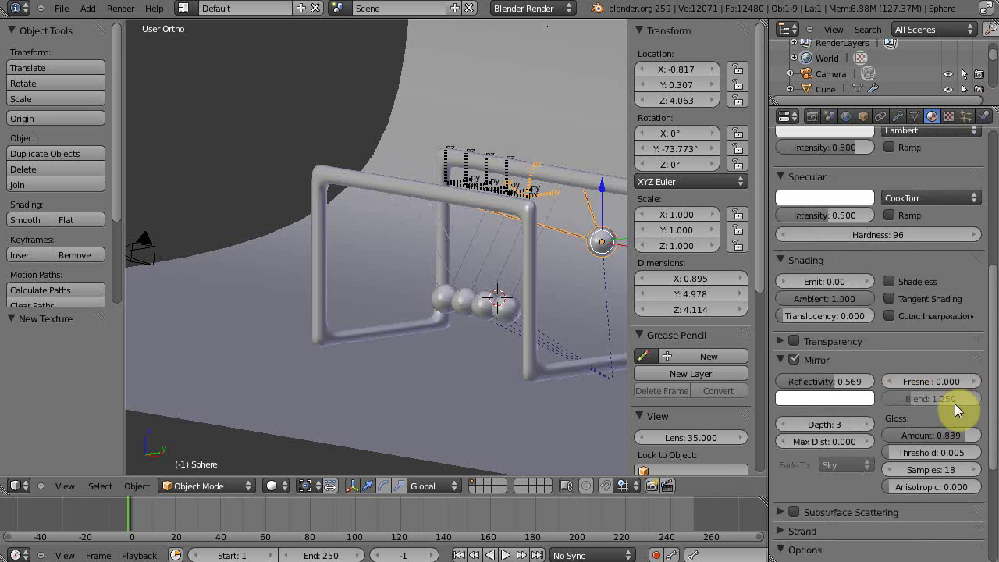
{"action": "left_click_drag", "start_coordinate": [962, 434], "coordinate": [967, 444]}
{"action": "scroll", "coordinate": [887, 279], "scroll_direction": "up", "scroll_amount": 4}
{"action": "scroll", "coordinate": [886, 275], "scroll_direction": "up", "scroll_amount": 3}
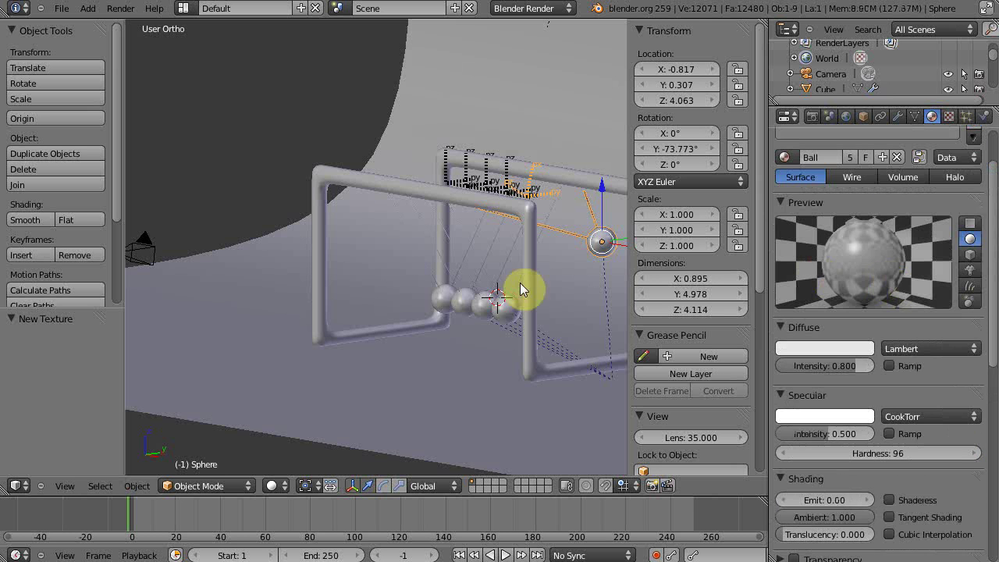
Render the scene with F12 to inspect the mirror-reflective balls
{"action": "key", "text": "F12"}
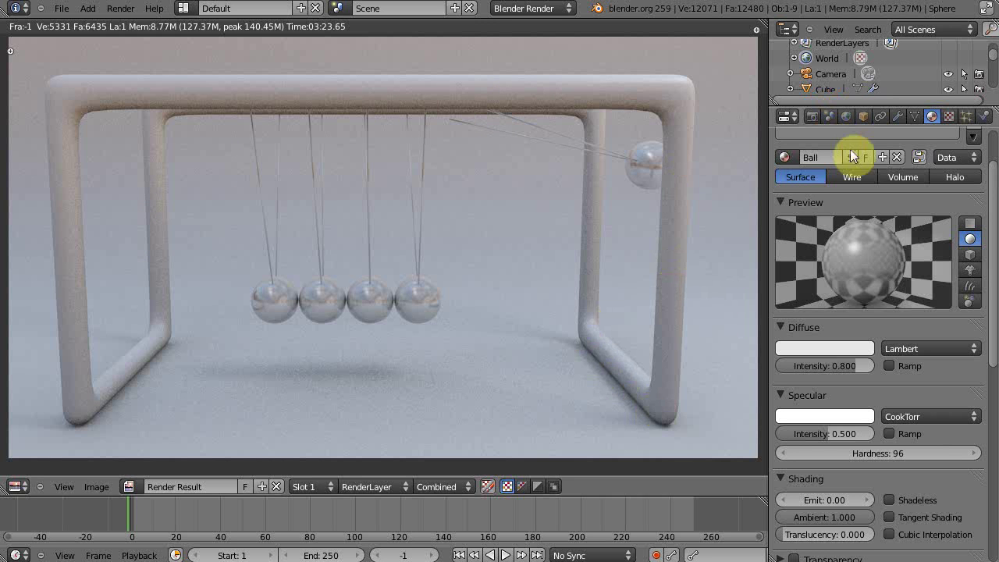
Back in the 3D scene, select the cradle frame and assign it the Ball material
{"action": "key", "text": "Escape"}
{"action": "right_click", "coordinate": [363, 188]}
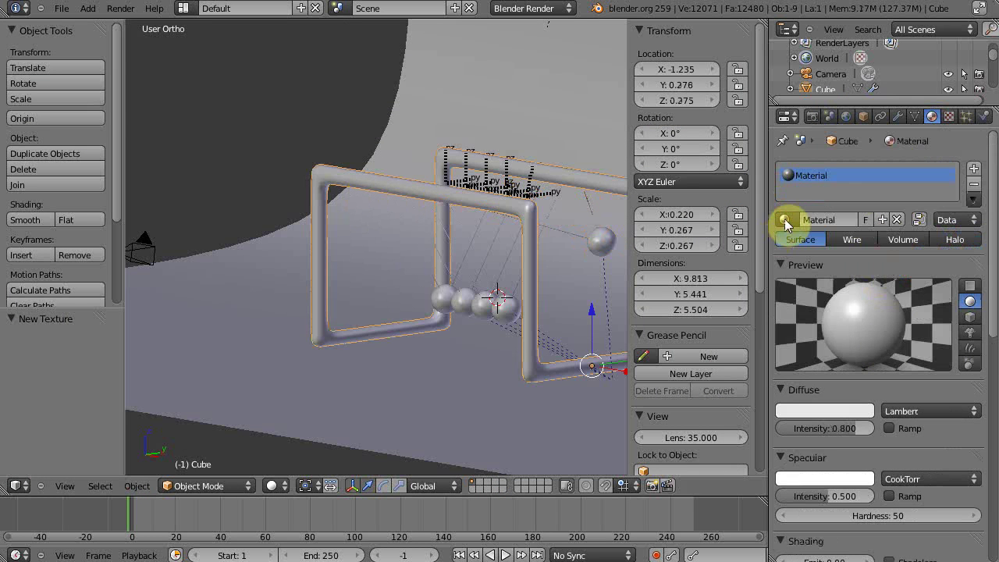
{"action": "left_click", "coordinate": [785, 218]}
{"action": "left_click", "coordinate": [807, 259]}
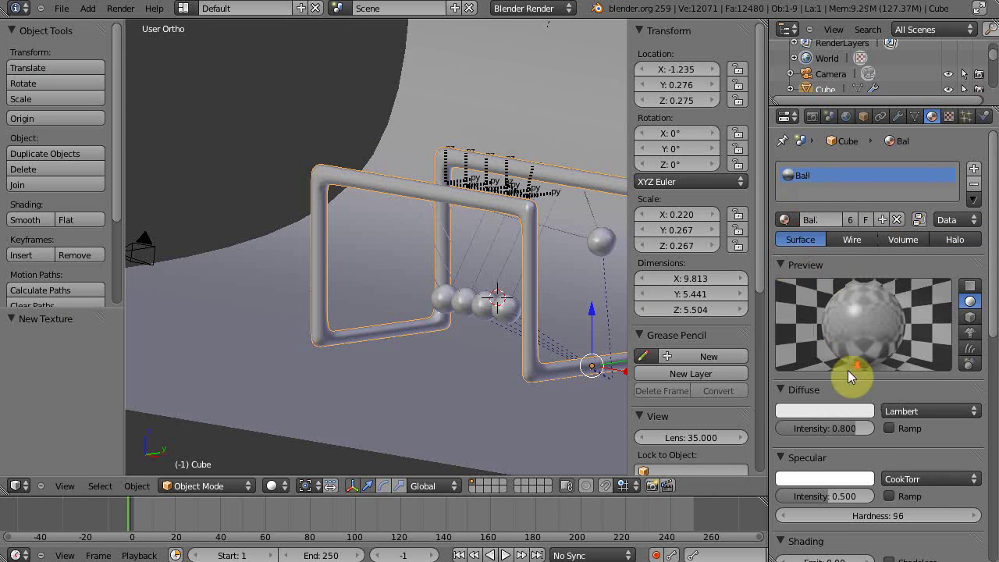
Set the Ball mirror reflectivity to 0.691, gloss about 0.831, and adjust Fresnel
{"action": "scroll", "coordinate": [850, 375], "scroll_direction": "down", "scroll_amount": 9}
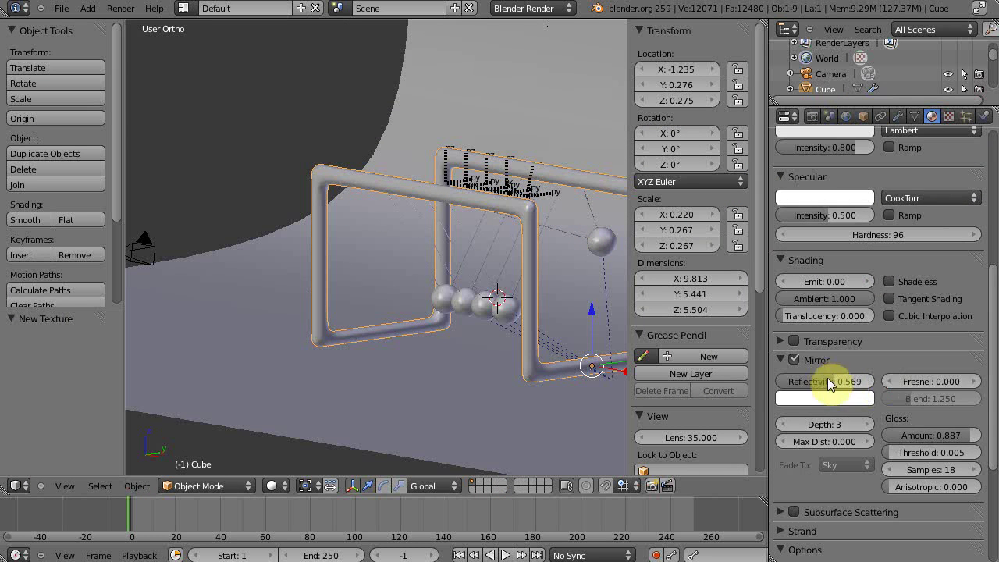
{"action": "left_click_drag", "start_coordinate": [829, 380], "coordinate": [845, 382]}
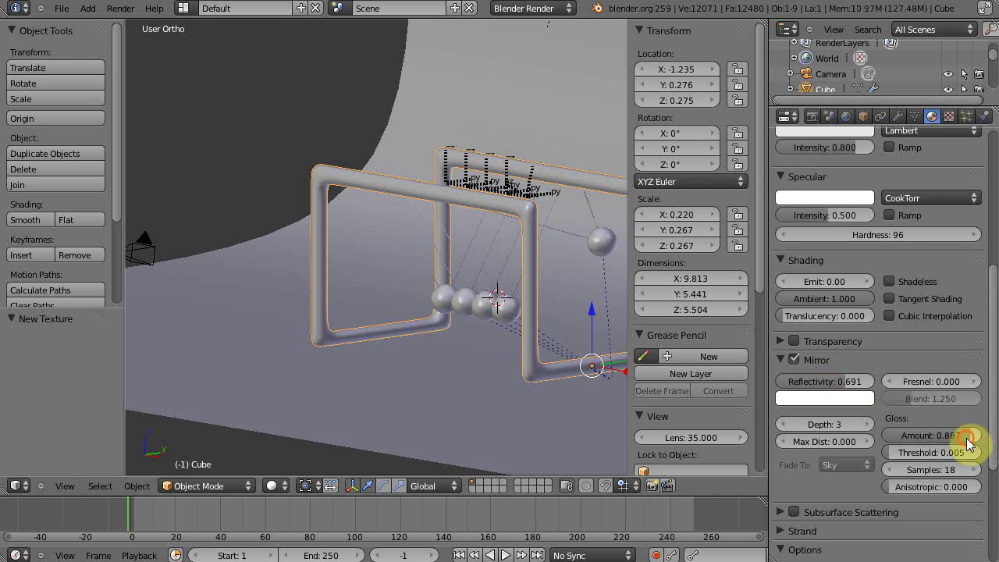
{"action": "left_click_drag", "start_coordinate": [967, 435], "coordinate": [946, 446]}
{"action": "scroll", "coordinate": [859, 441], "scroll_direction": "up", "scroll_amount": 6}
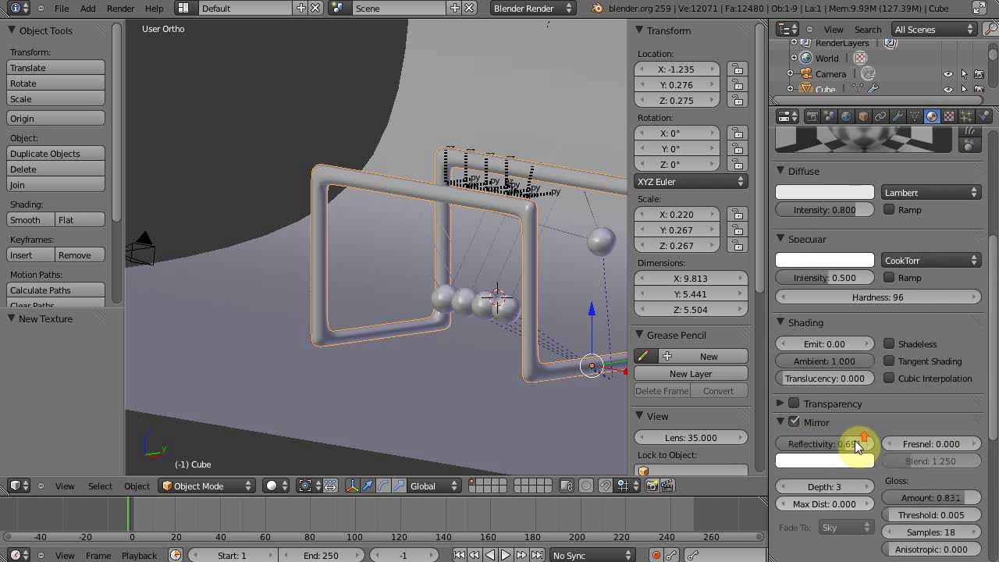
{"action": "scroll", "coordinate": [959, 458], "scroll_direction": "down", "scroll_amount": 3}
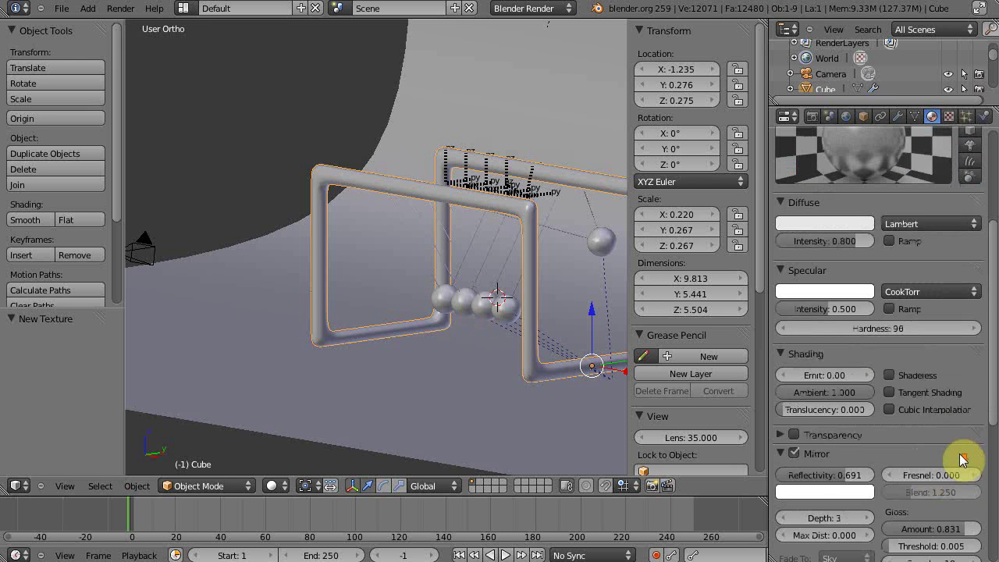
{"action": "left_click_drag", "start_coordinate": [898, 474], "coordinate": [905, 475]}
{"action": "scroll", "coordinate": [901, 423], "scroll_direction": "up", "scroll_amount": 5}
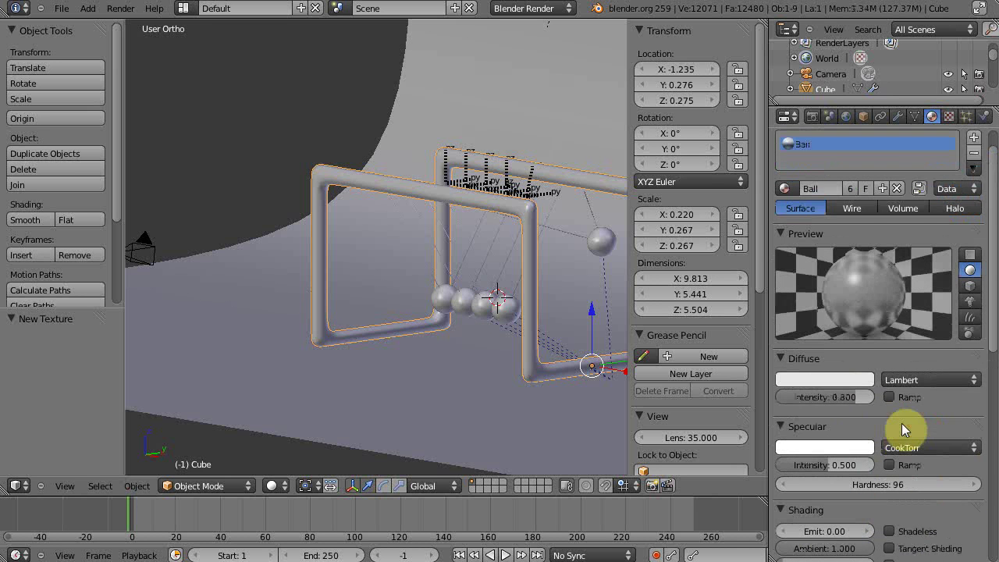
{"action": "mouse_move", "coordinate": [451, 267]}
{"action": "middle_mouse_down"}
{"action": "mouse_move", "coordinate": [482, 273]}
{"action": "mouse_move", "coordinate": [450, 265]}
{"action": "middle_mouse_up"}
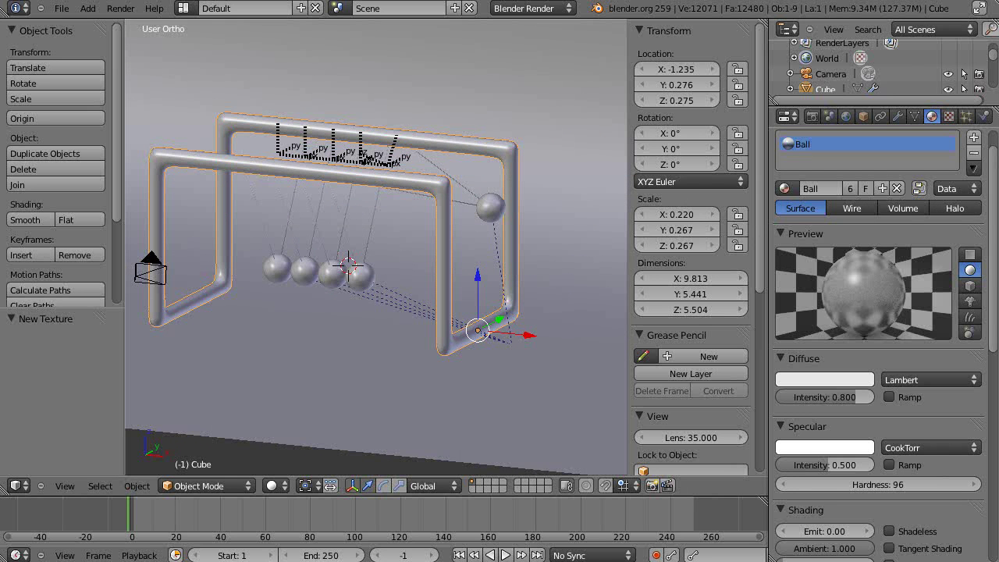
Raise the World's gather samples from 5 to 10
{"action": "left_click", "coordinate": [847, 116]}
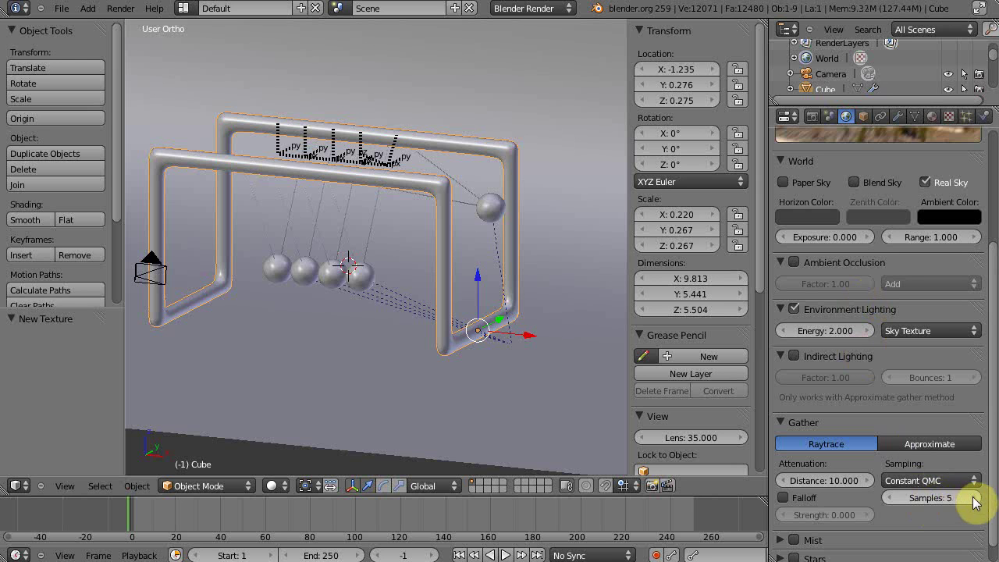
{"action": "left_click_drag", "start_coordinate": [975, 503], "coordinate": [975, 503]}
{"action": "left_click", "coordinate": [974, 497]}
{"action": "left_click", "coordinate": [974, 497]}
{"action": "left_click", "coordinate": [974, 497]}
{"action": "left_click", "coordinate": [973, 497]}
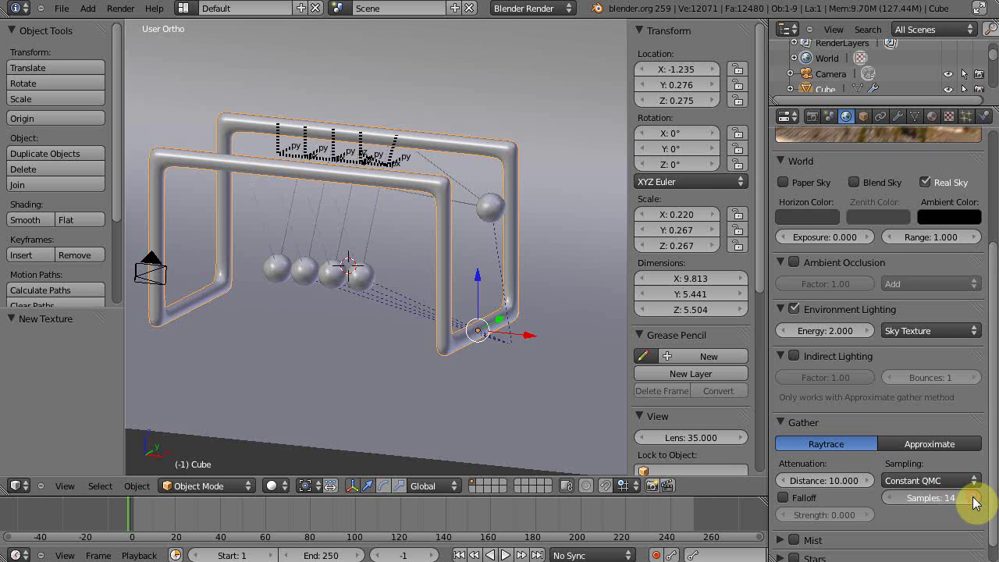
{"action": "left_click", "coordinate": [890, 498]}
{"action": "left_click", "coordinate": [890, 498]}
{"action": "left_click", "coordinate": [890, 498]}
{"action": "left_click", "coordinate": [890, 498]}
{"action": "left_click", "coordinate": [889, 498]}
{"action": "left_click", "coordinate": [889, 497]}
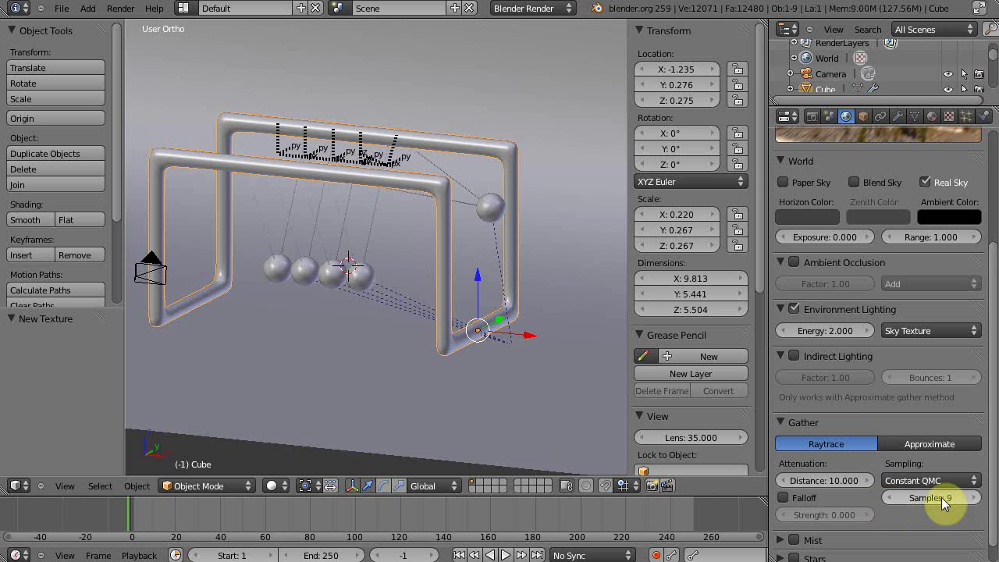
{"action": "left_click", "coordinate": [973, 497]}
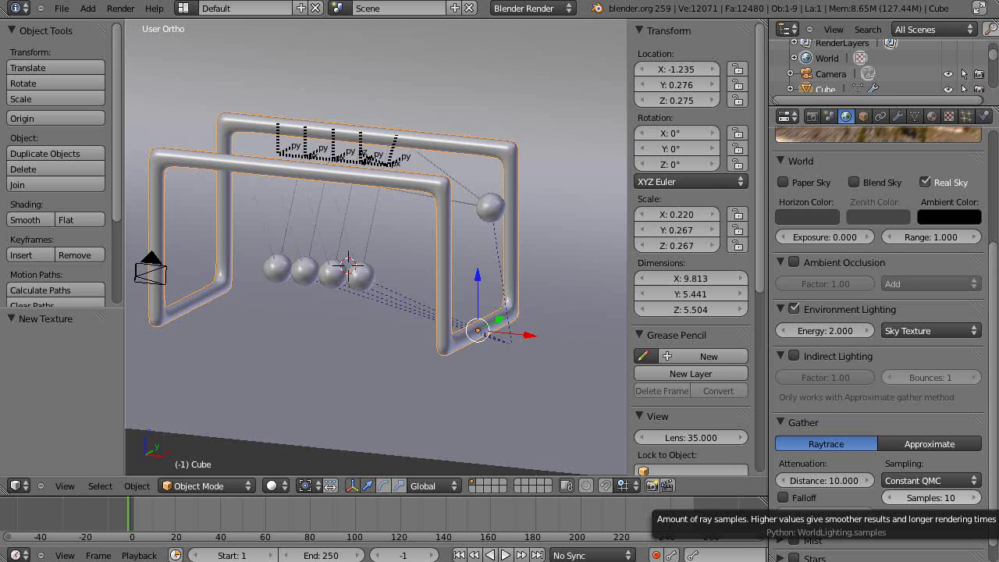
Render the final Newton's cradle image with F12, showing the shiny frame and balls
{"action": "key", "text": "F12"}
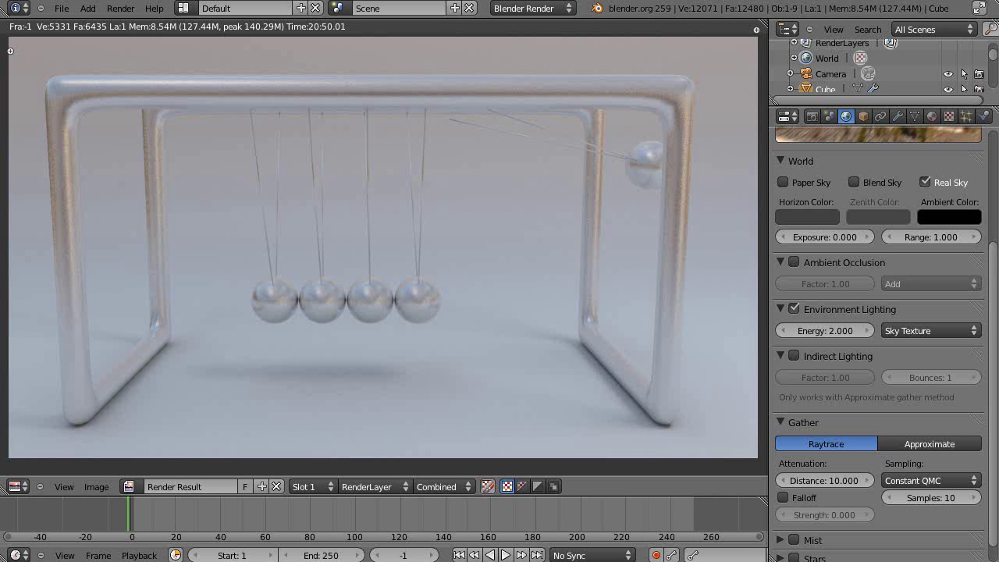